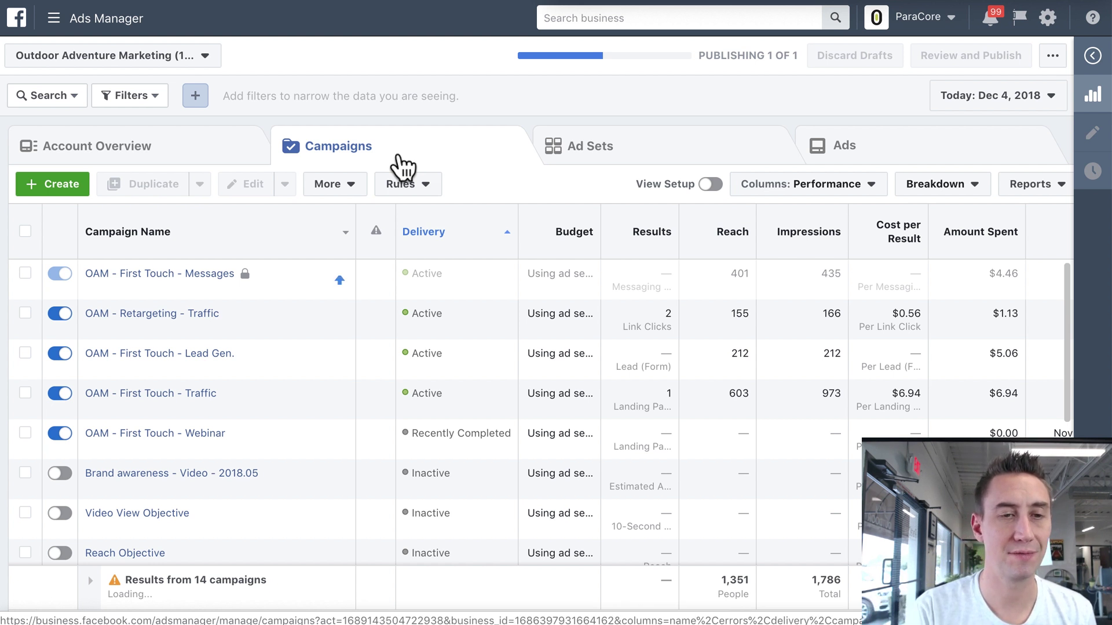
- Review the account overview, then the campaigns, ad sets and ads lists, ending on campaigns
click(185, 161)
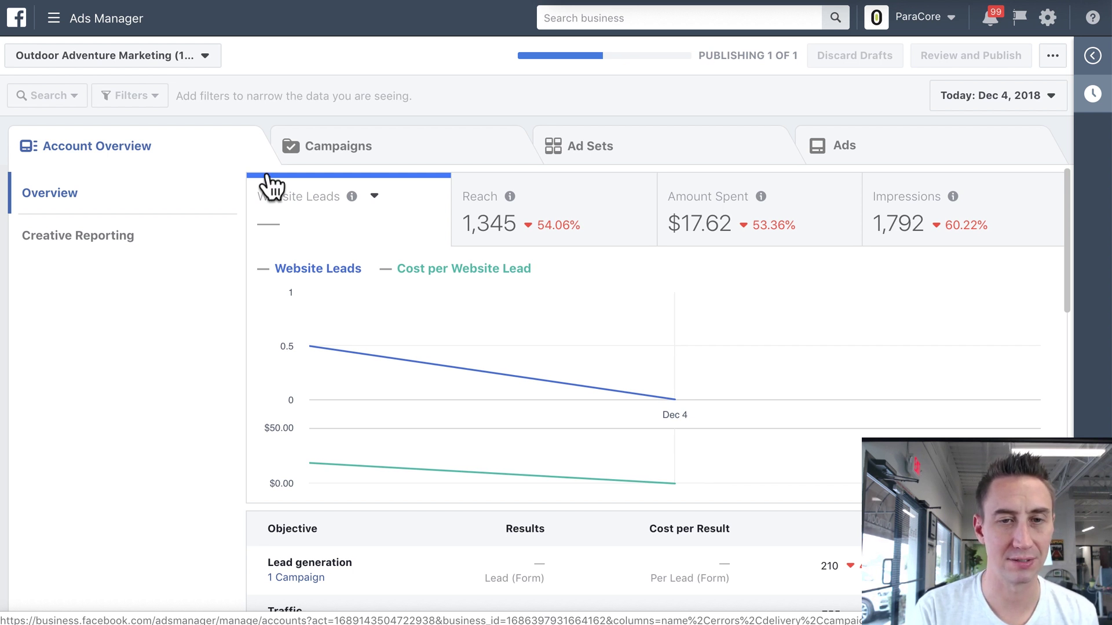
click(367, 166)
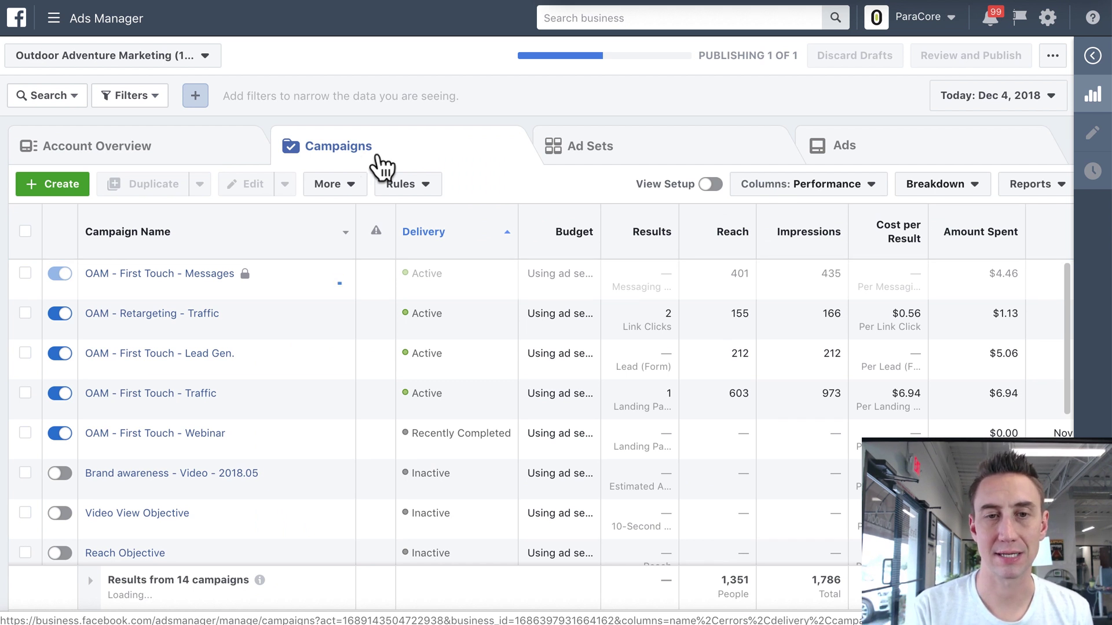
click(623, 161)
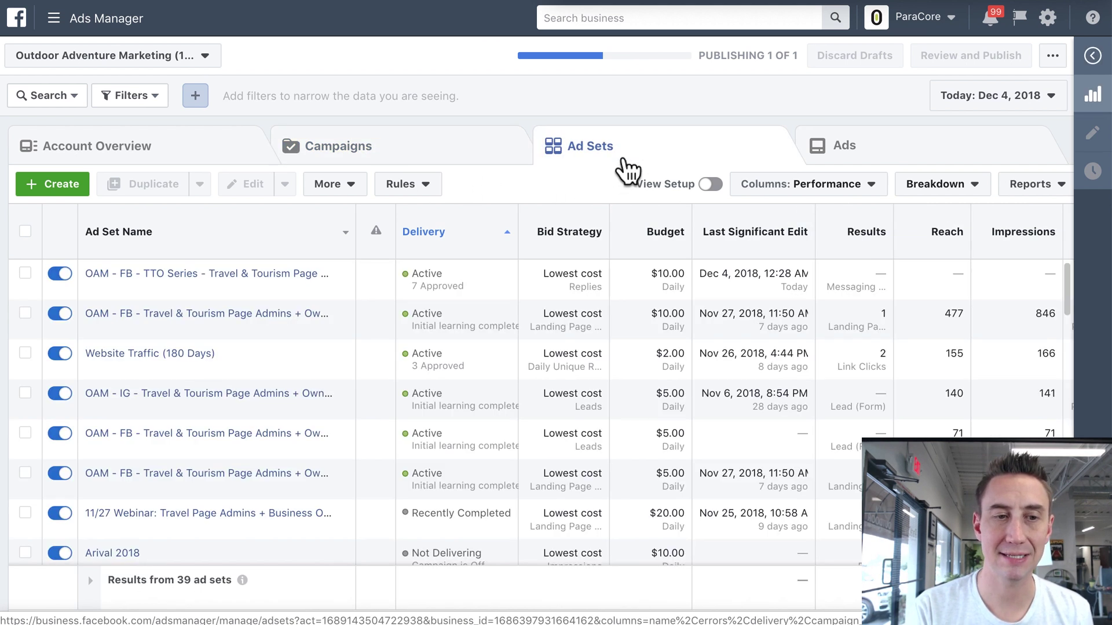
click(906, 164)
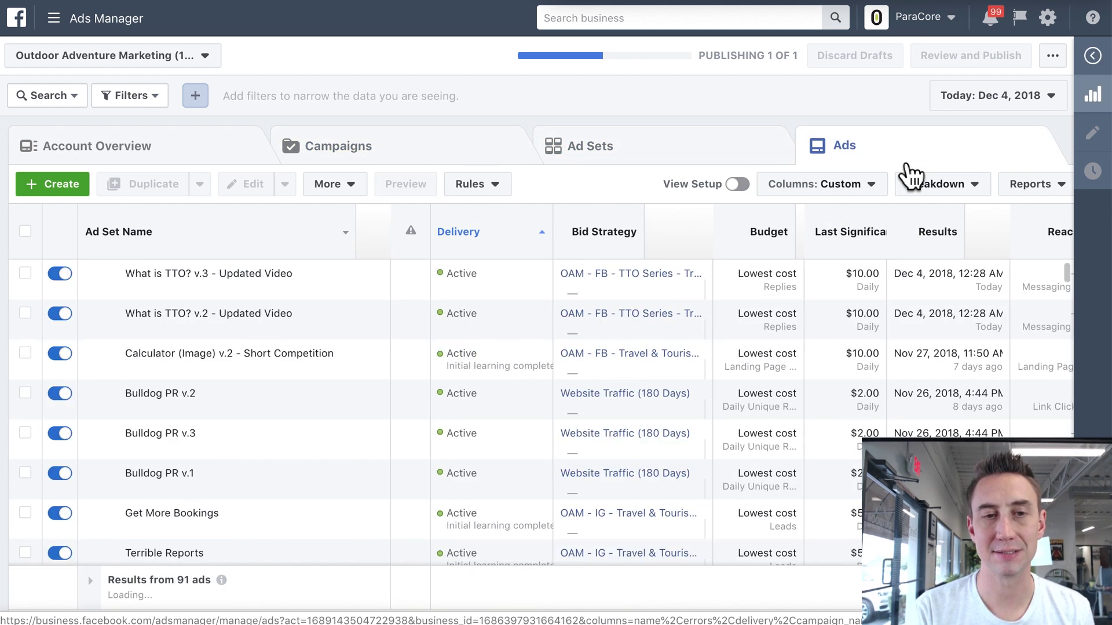
click(394, 162)
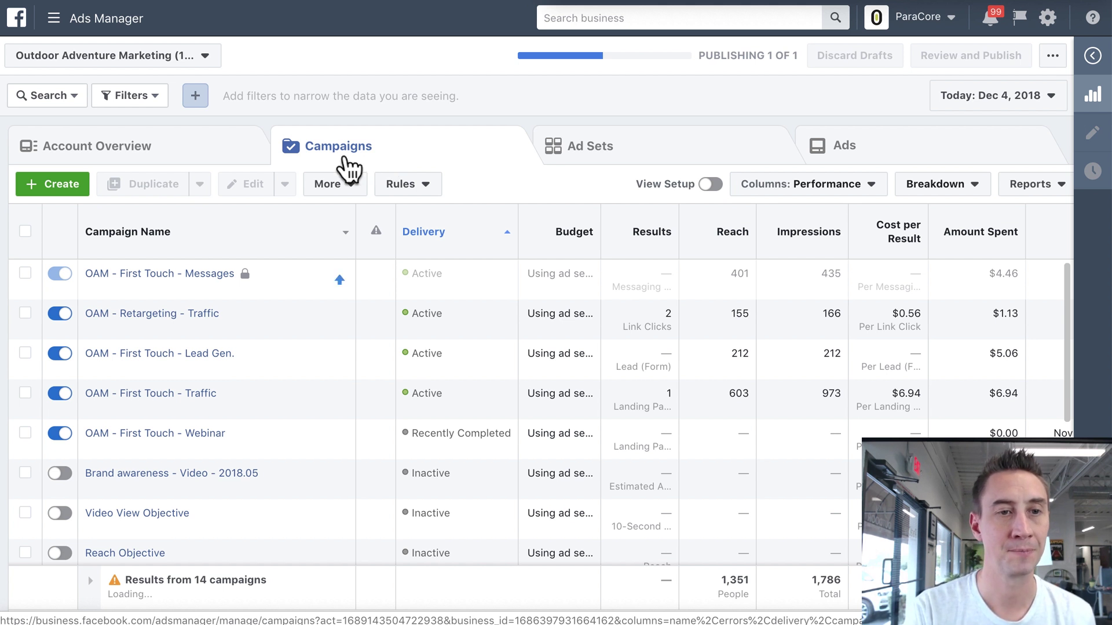
- Start a new campaign, then exit and discard it without saving
click(76, 197)
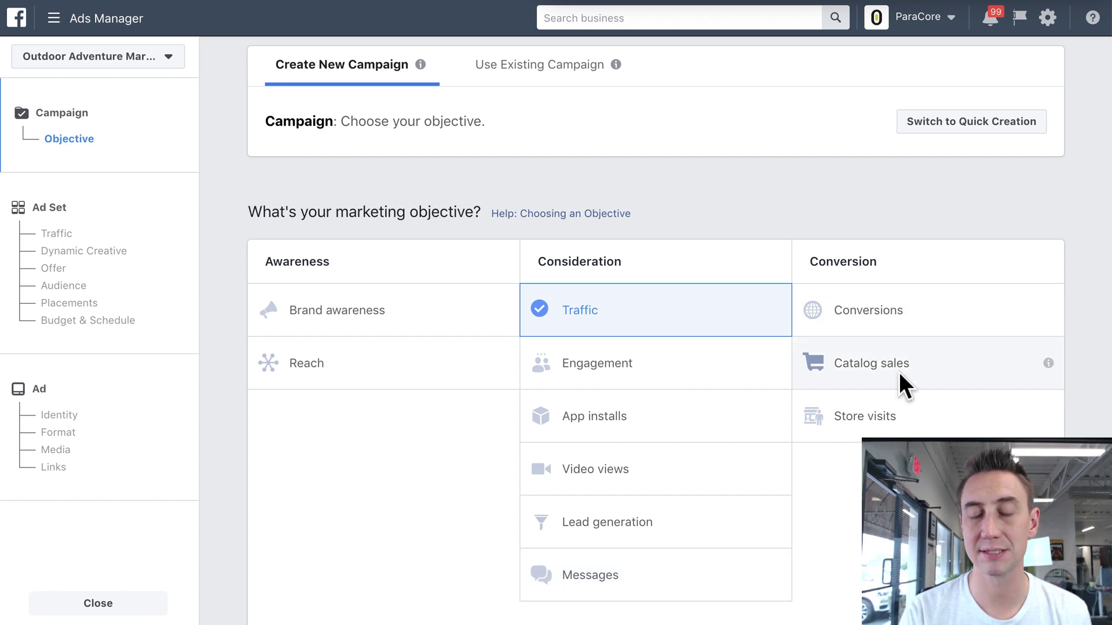
mouse_move(1049, 416)
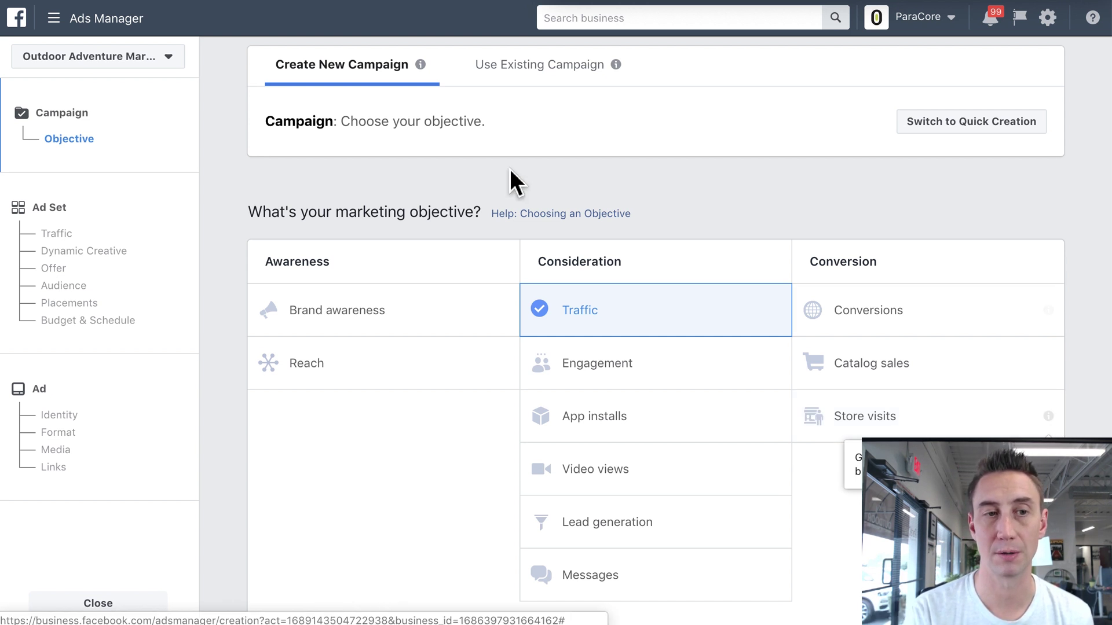
click(129, 604)
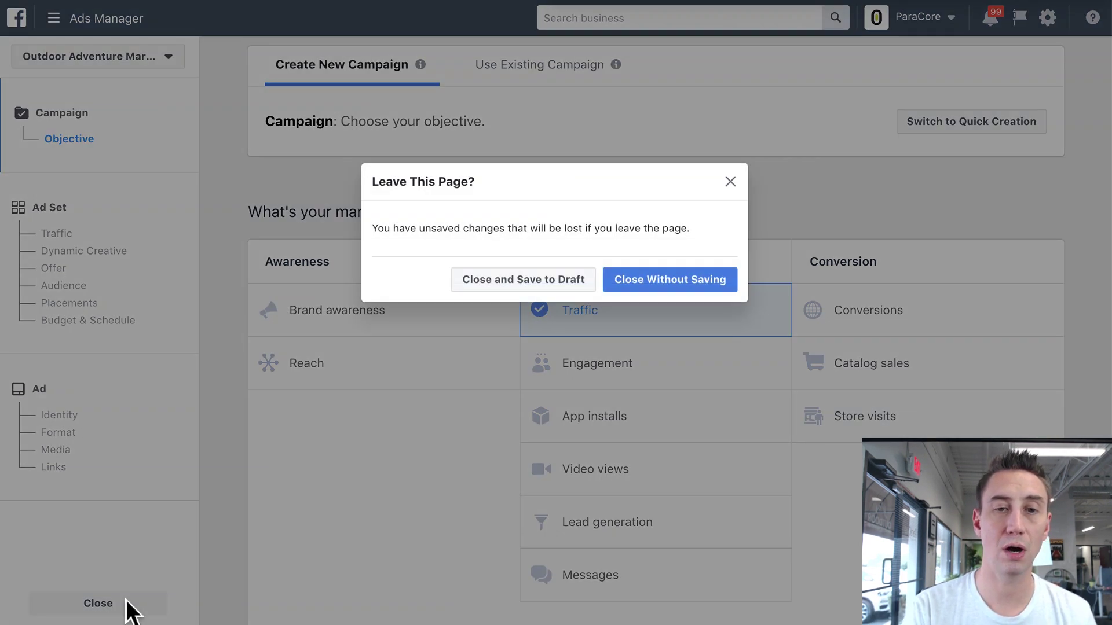
click(666, 285)
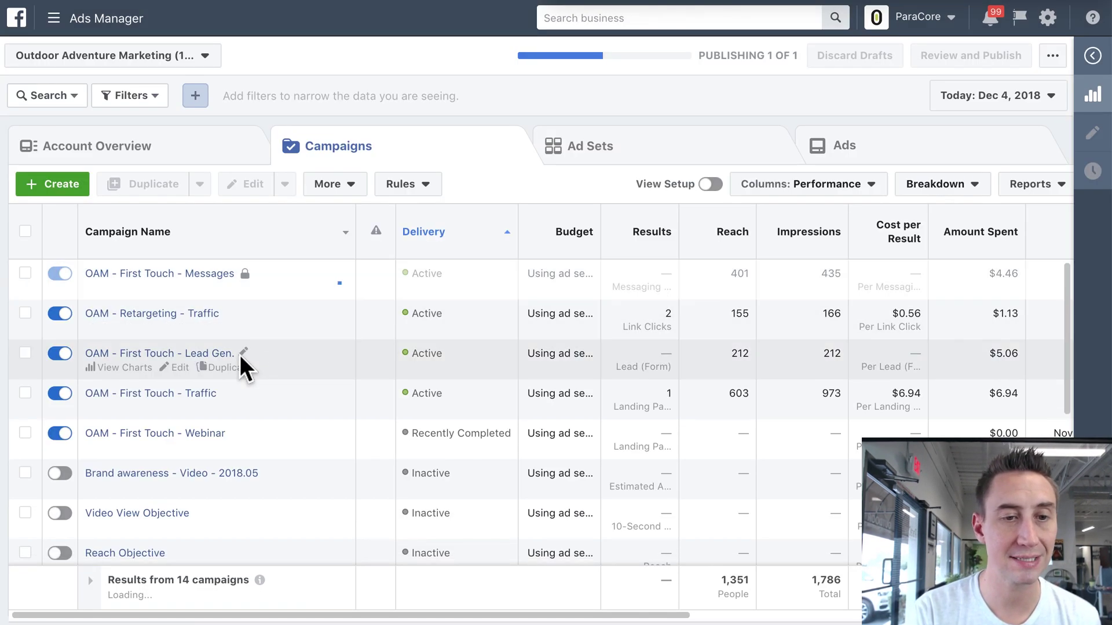
- Open the Lead Gen. campaign's settings, keeping campaign budget optimization off
click(195, 376)
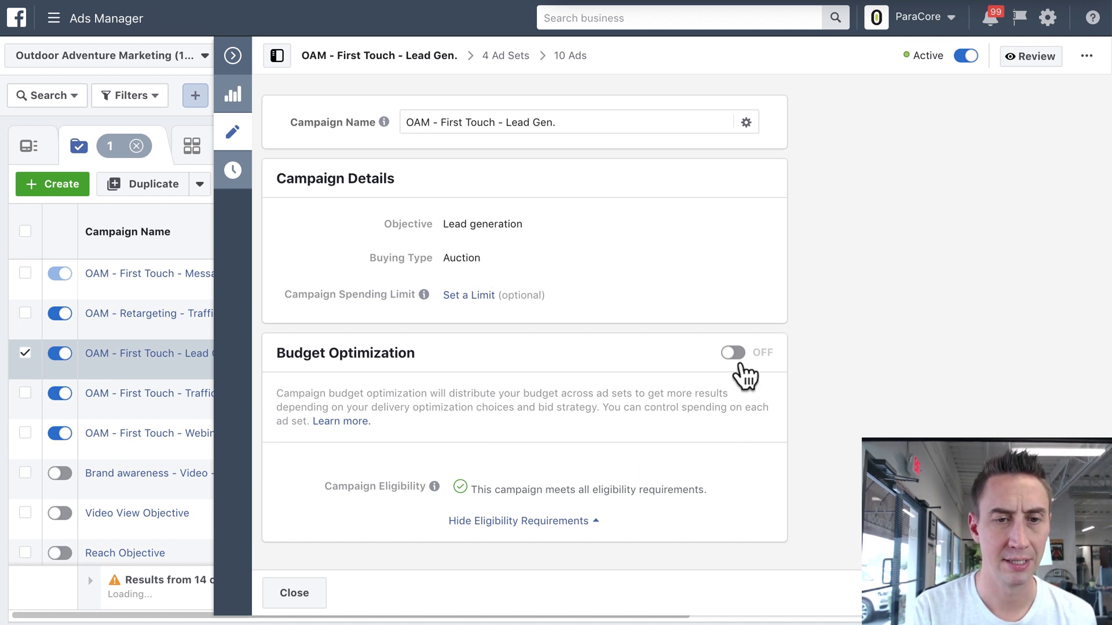
click(737, 359)
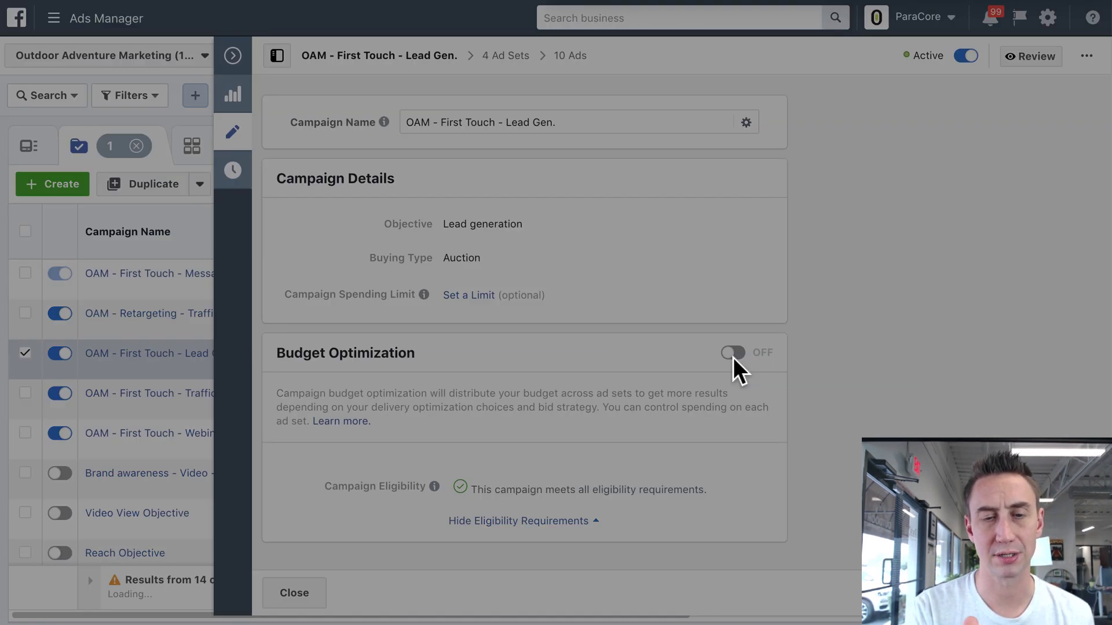
click(736, 364)
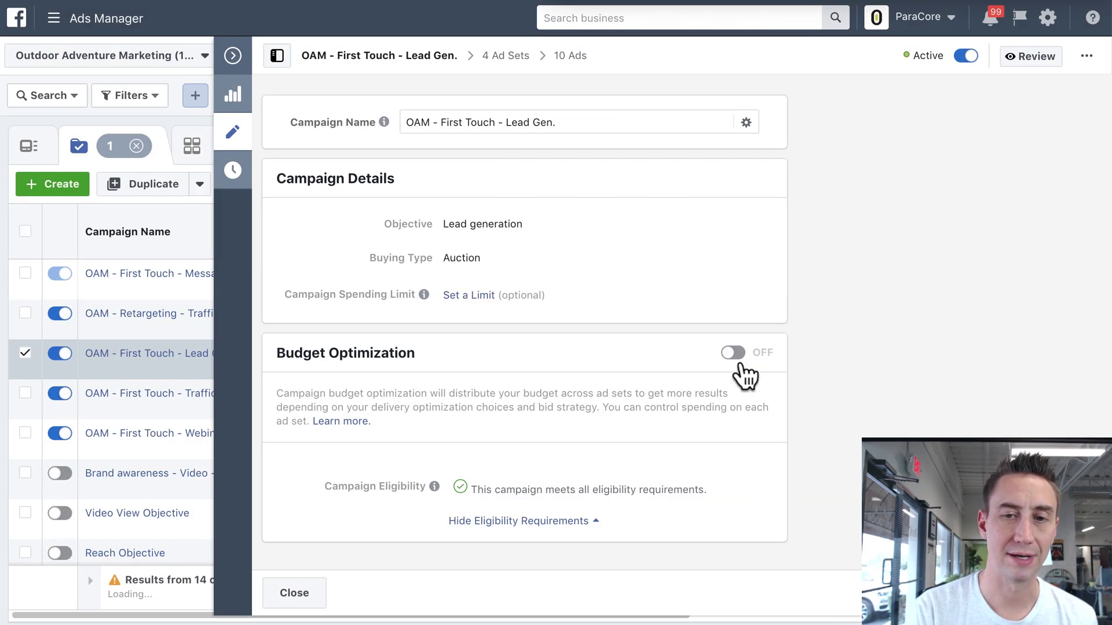
- Hide the Lead Gen. campaign's settings pane and widen the Campaigns table's Results column
click(234, 56)
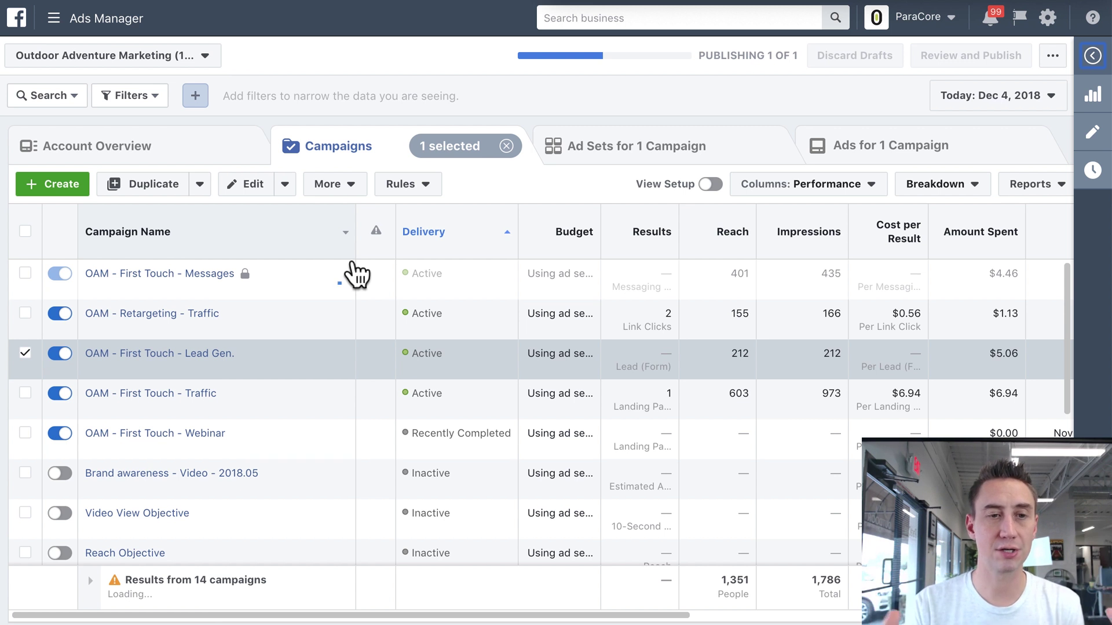
mouse_move(248, 323)
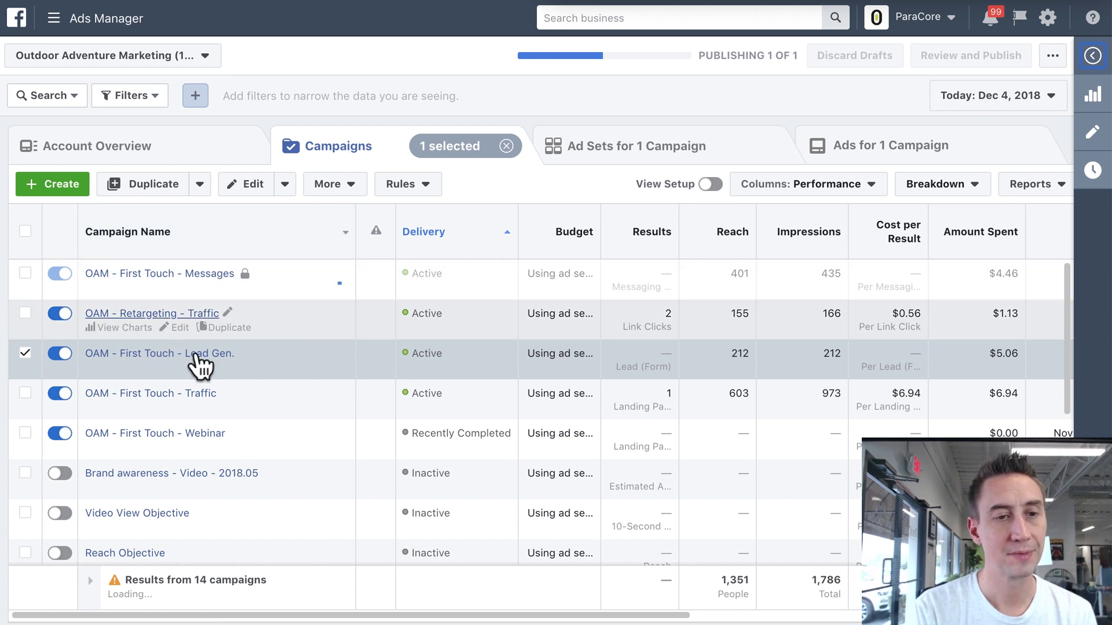
mouse_move(204, 292)
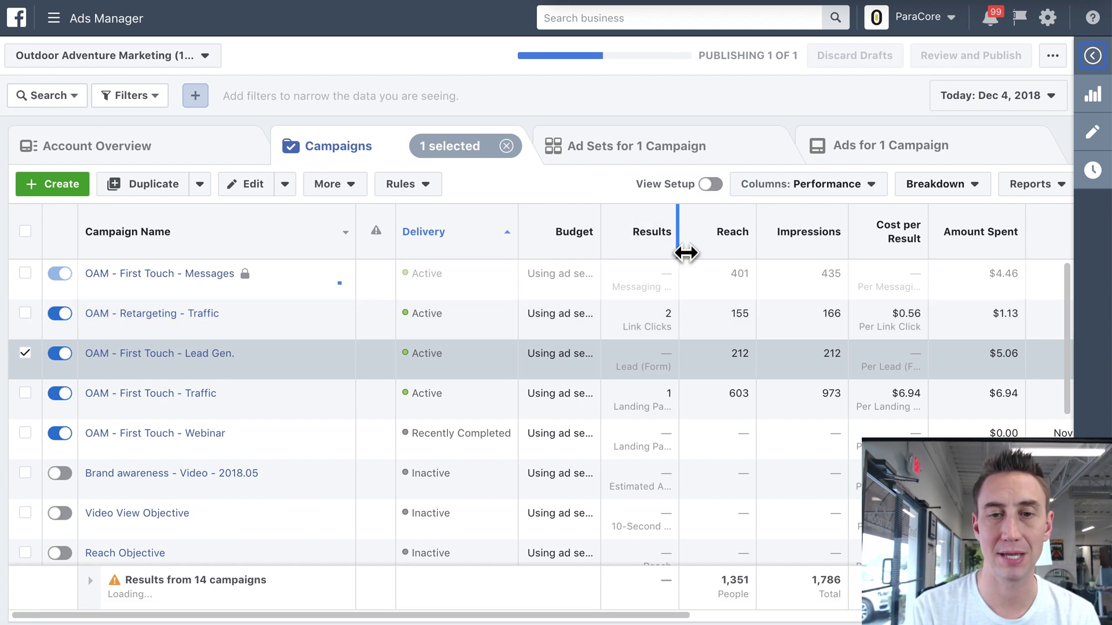
drag(685, 253, 723, 255)
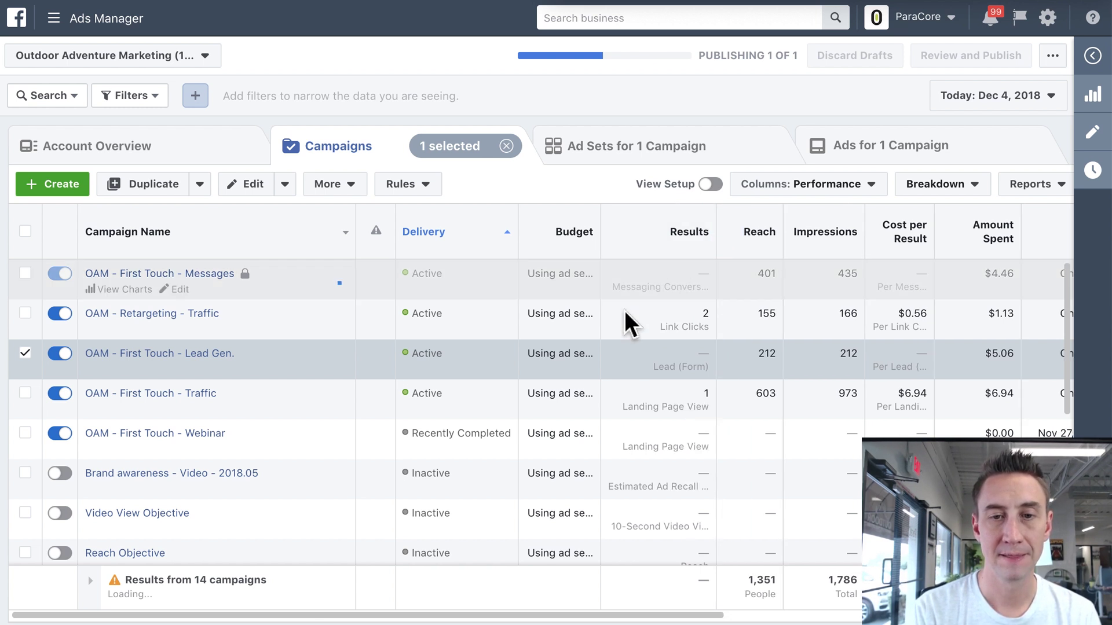
mouse_move(695, 244)
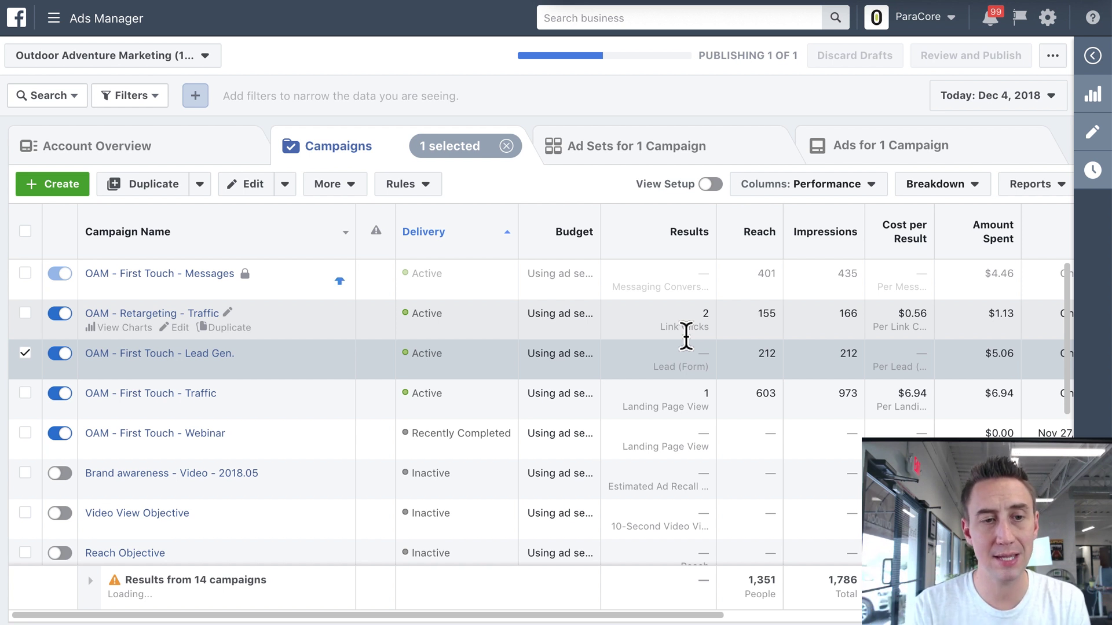
click(170, 397)
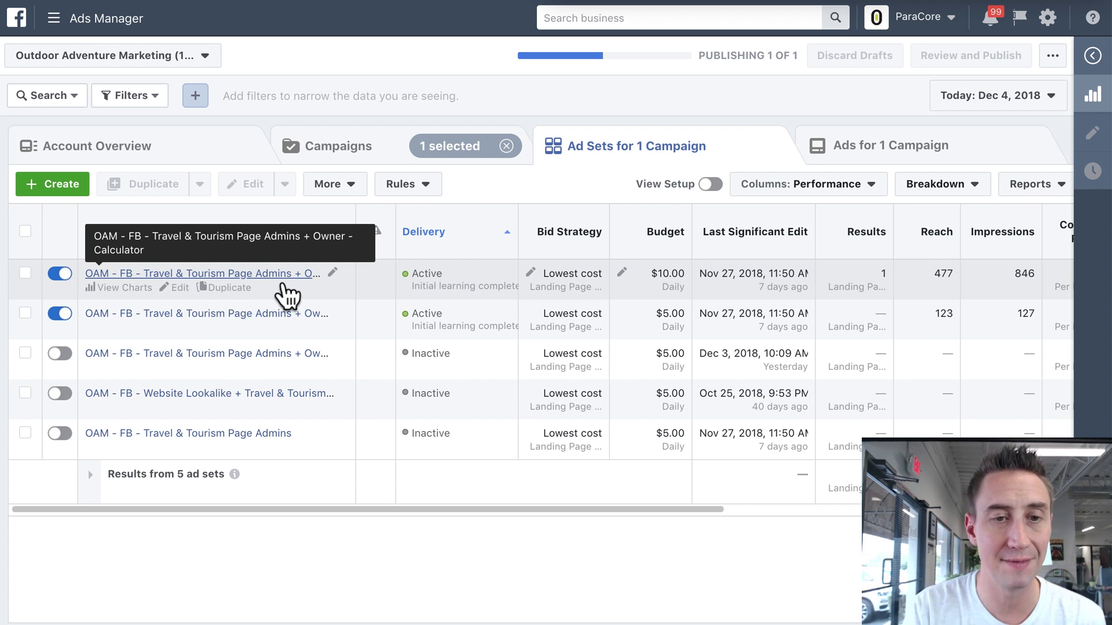
drag(357, 231, 436, 235)
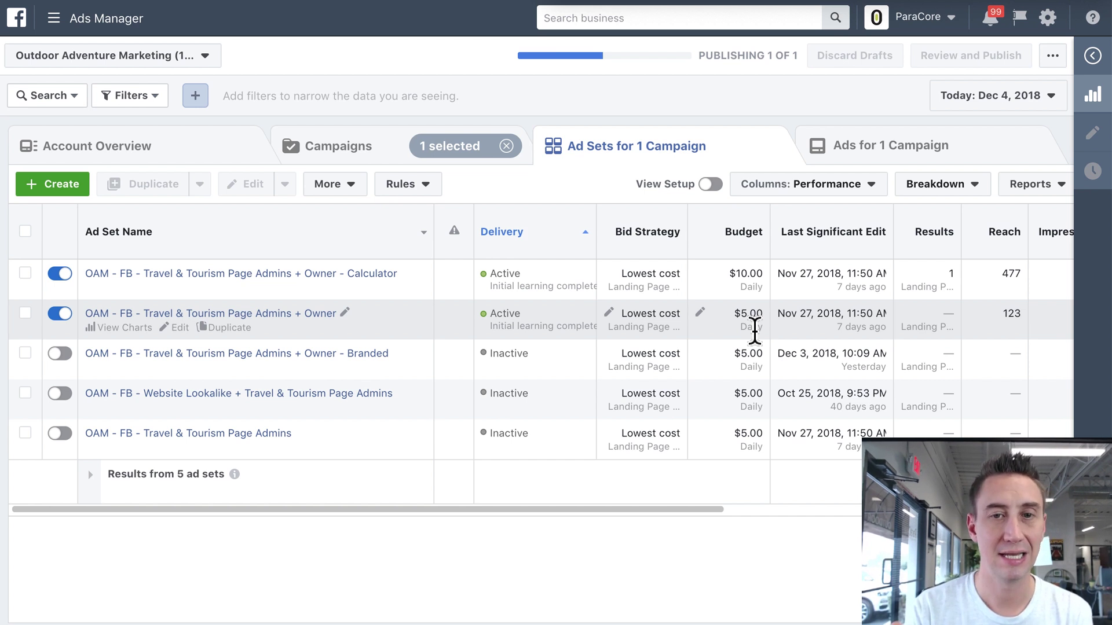
mouse_move(558, 294)
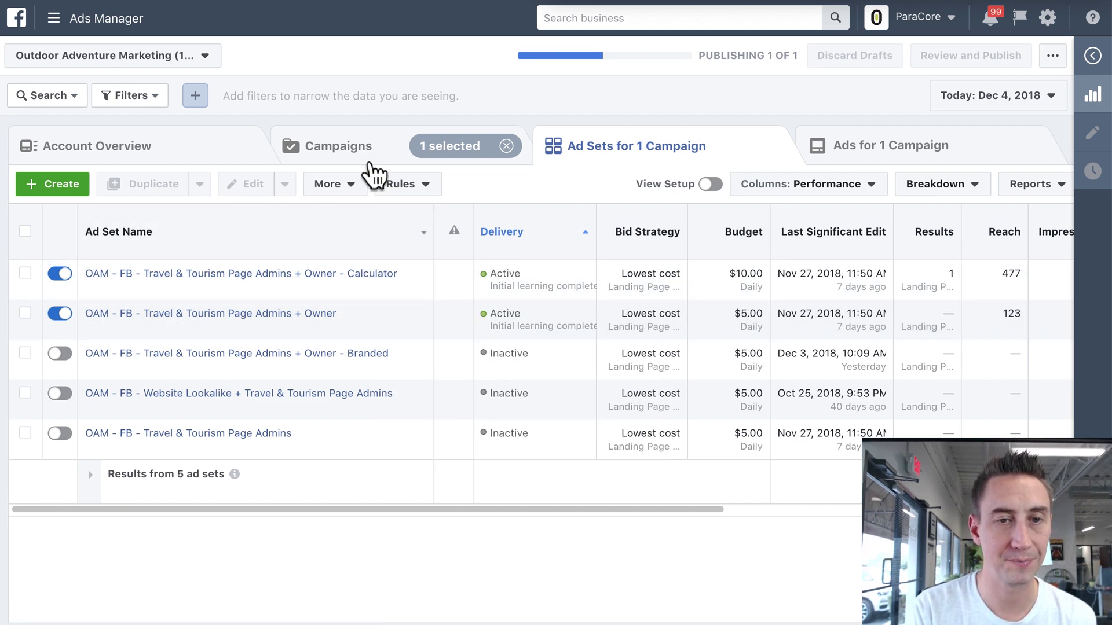
click(369, 164)
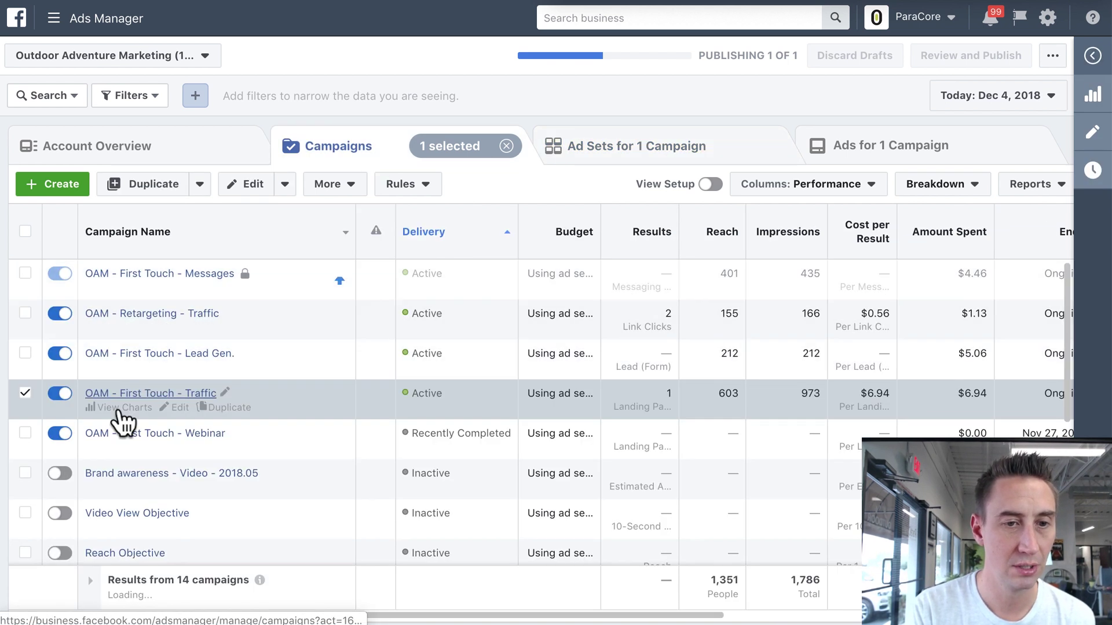
click(25, 393)
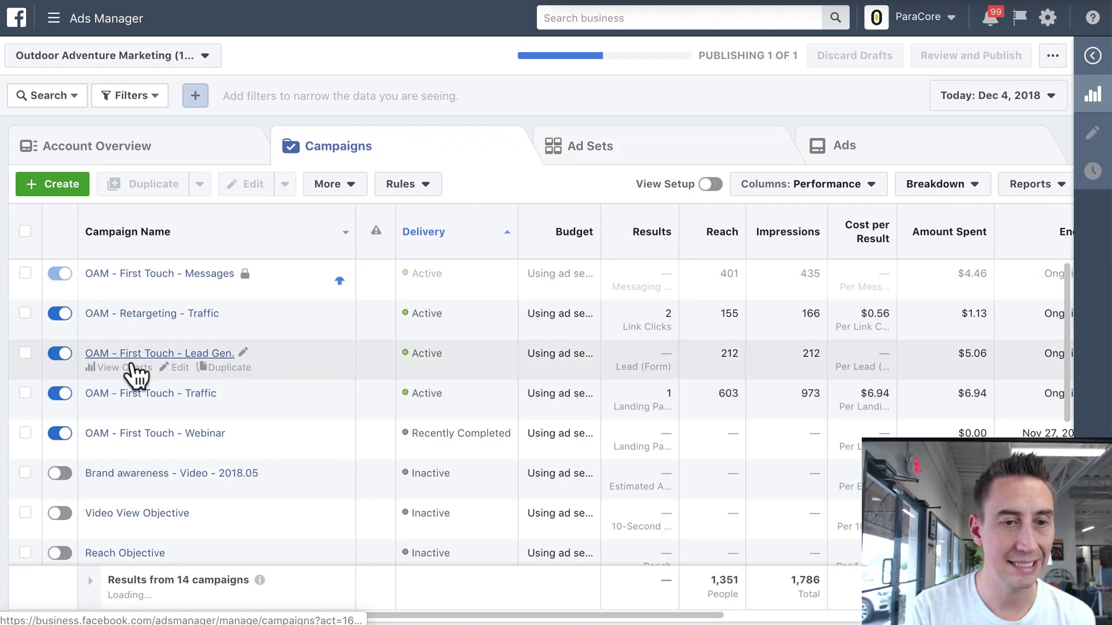
click(124, 354)
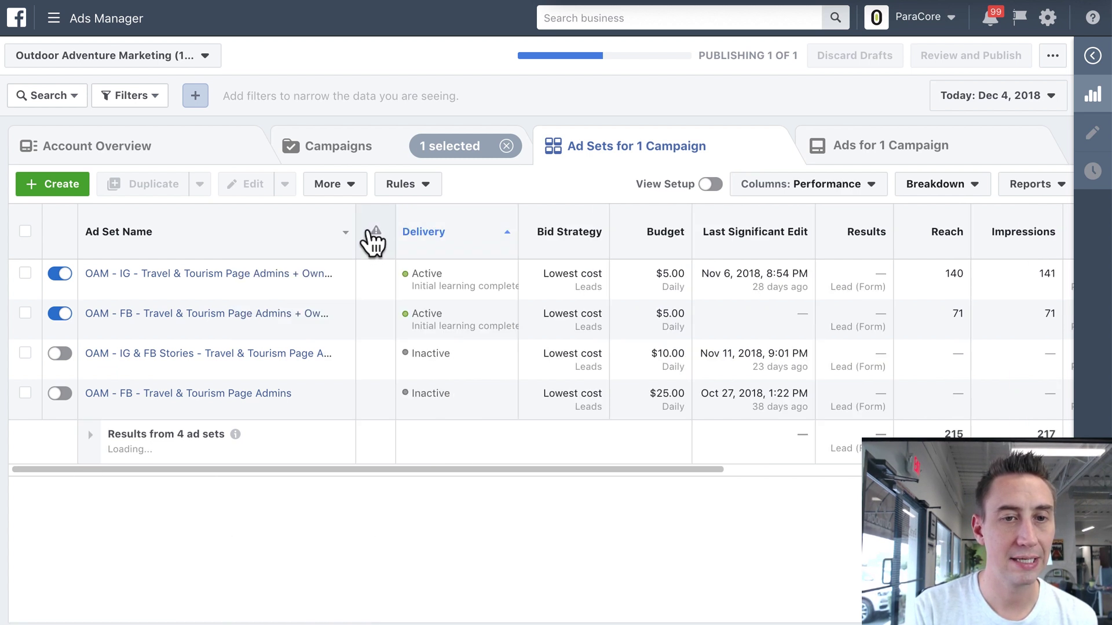
drag(355, 232, 453, 232)
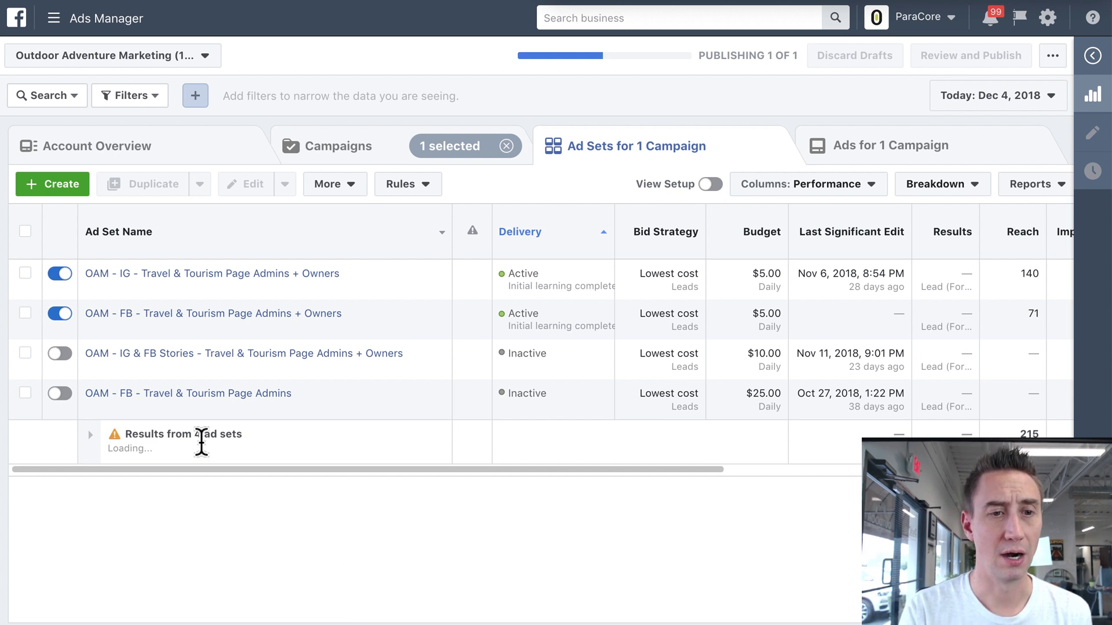
mouse_move(233, 298)
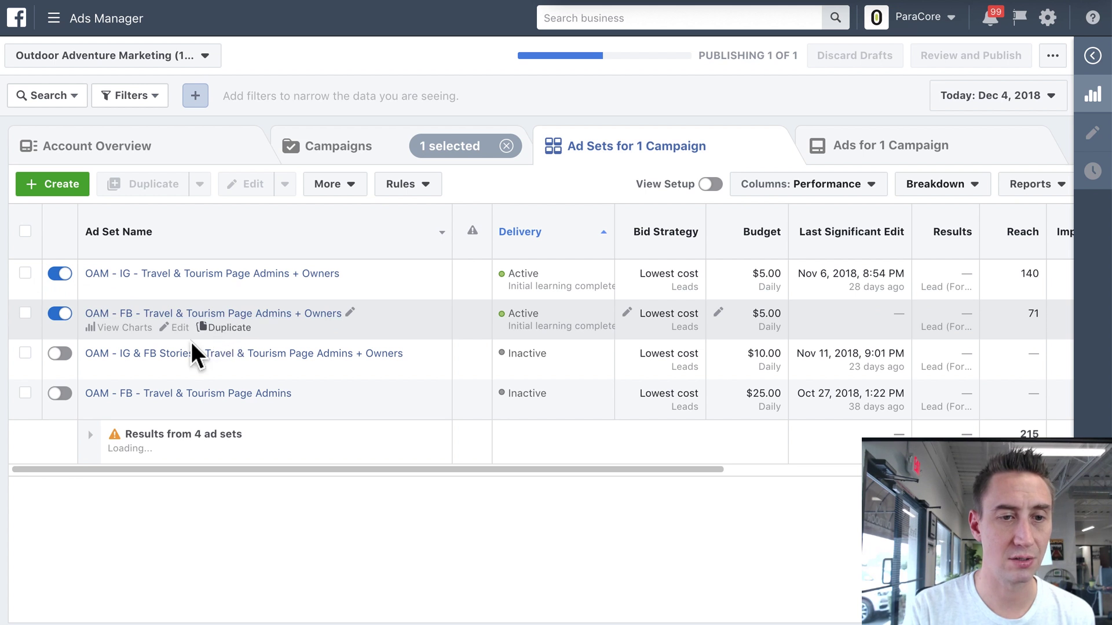
- Open the IG & FB Stories ad set and review its $10.00 daily budget and Travel & Tourism audience
click(190, 380)
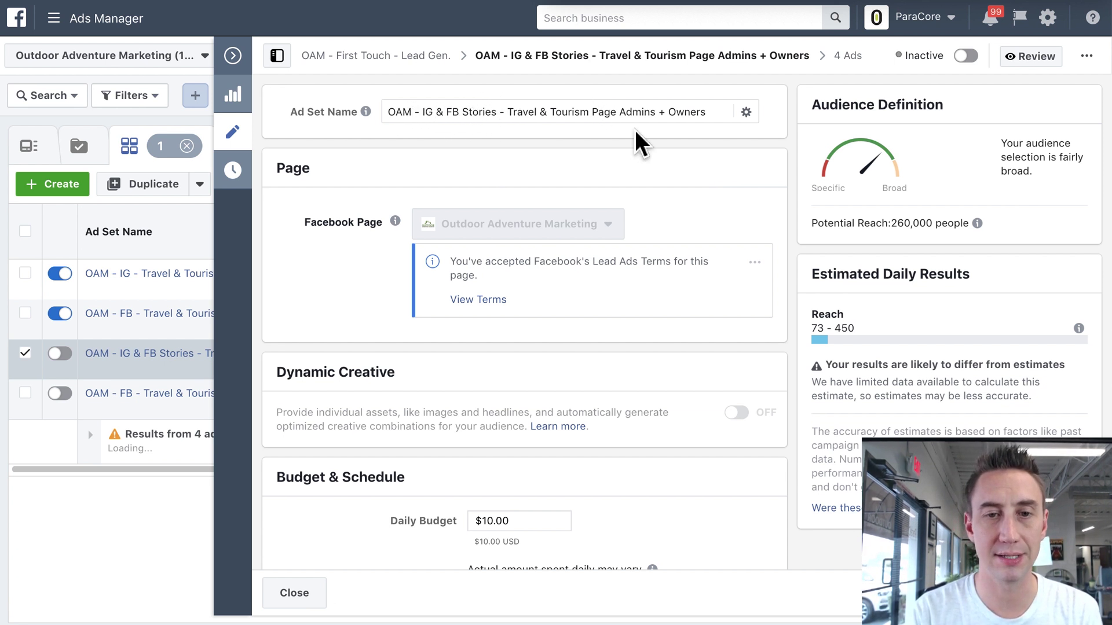
scroll(760, 217, down, 6)
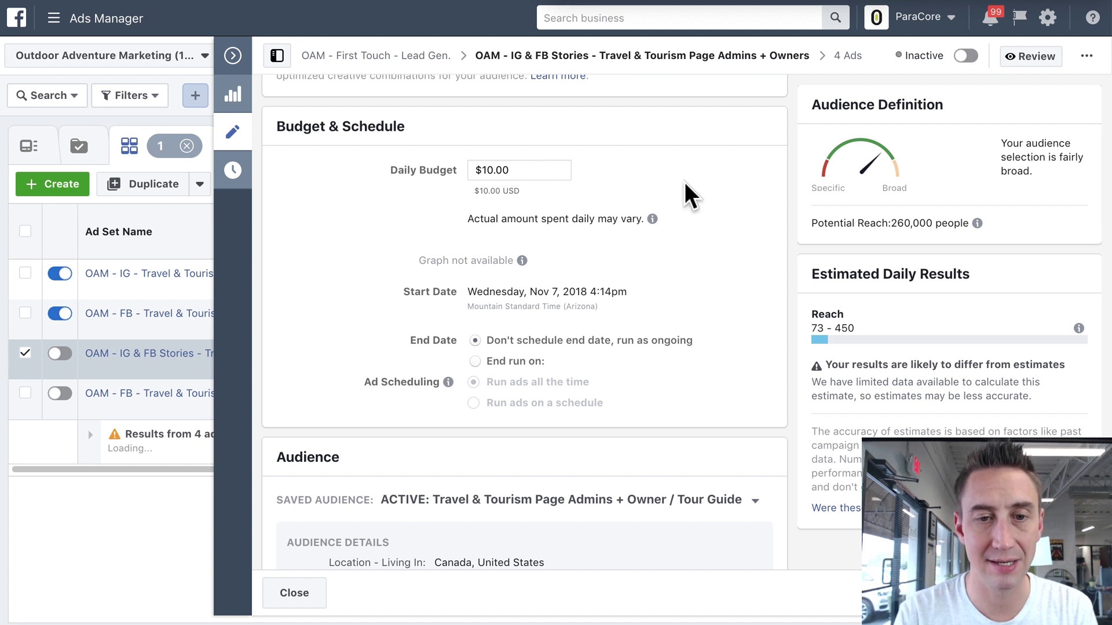
scroll(738, 219, down, 1)
scroll(737, 219, down, 1)
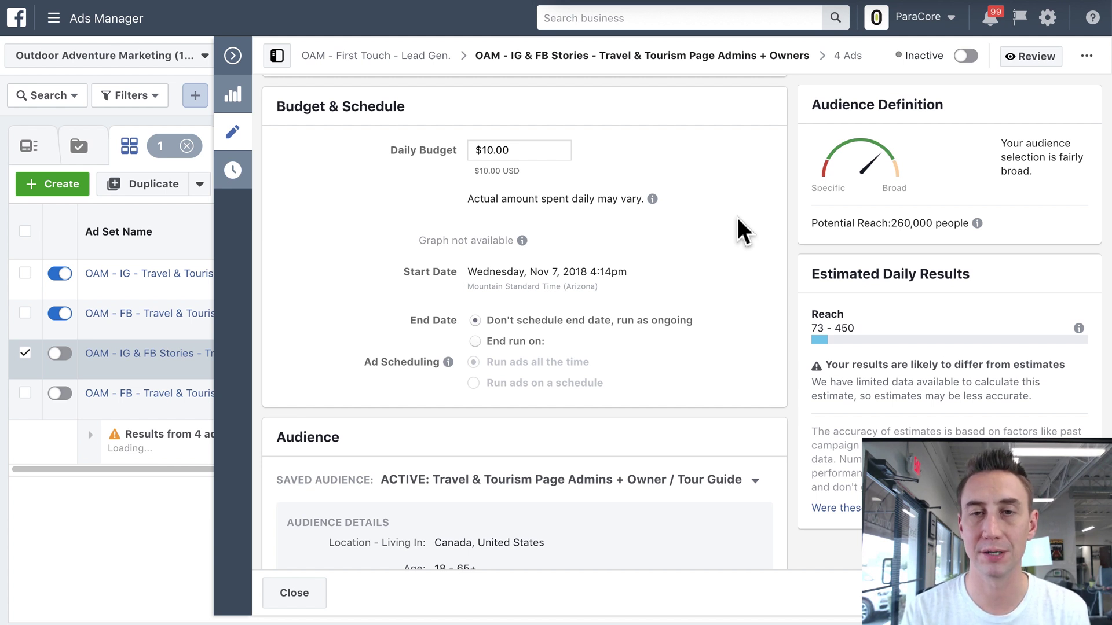
scroll(738, 217, down, 5)
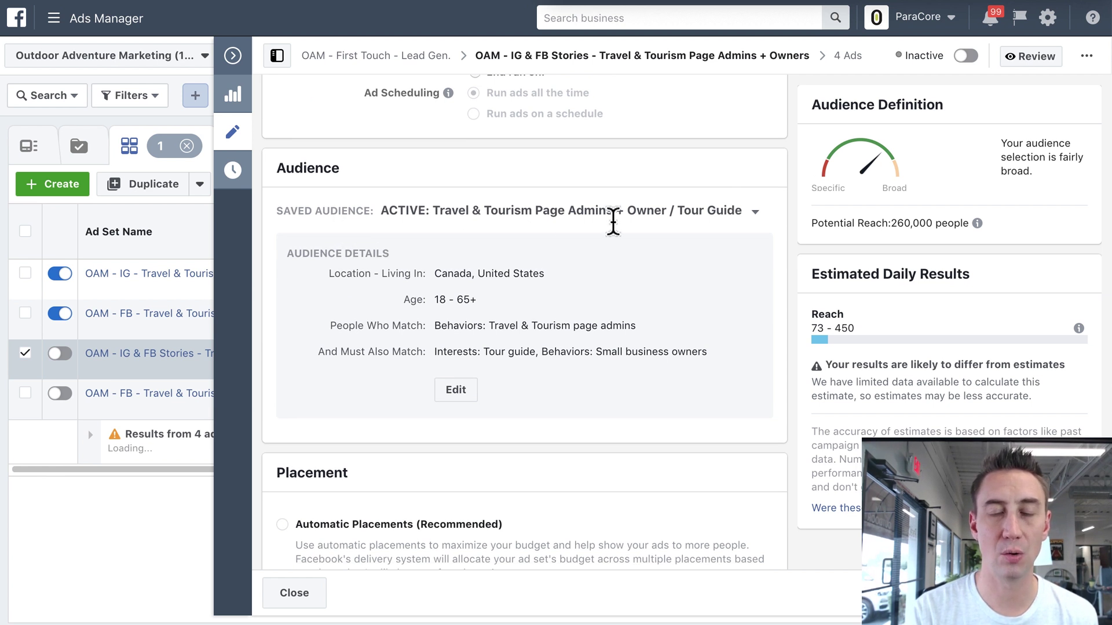
click(764, 219)
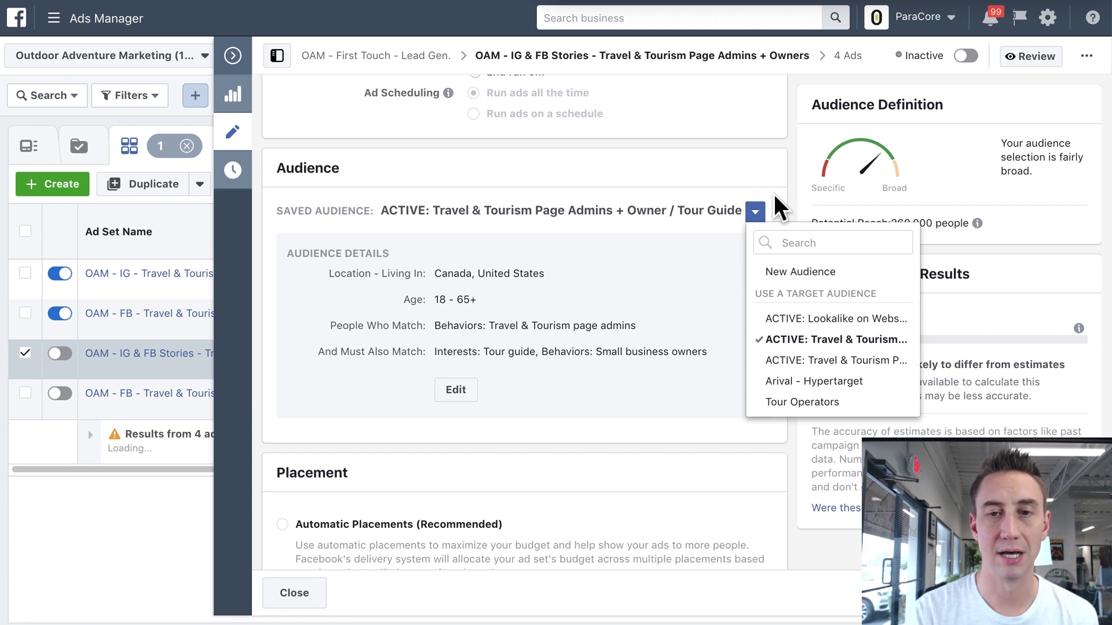
click(760, 173)
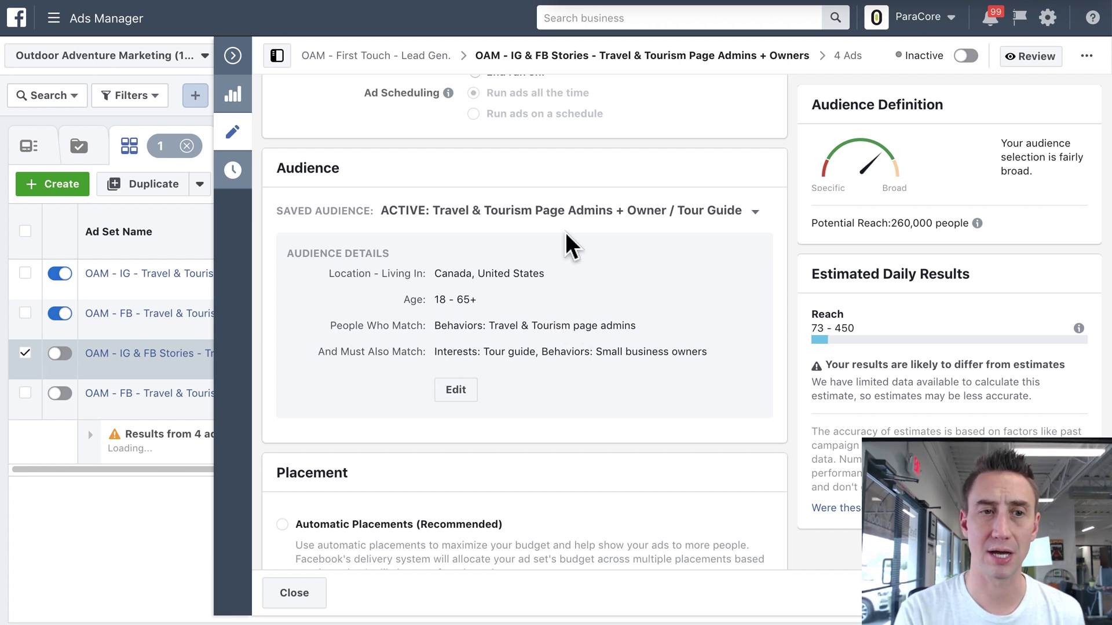
mouse_move(65, 22)
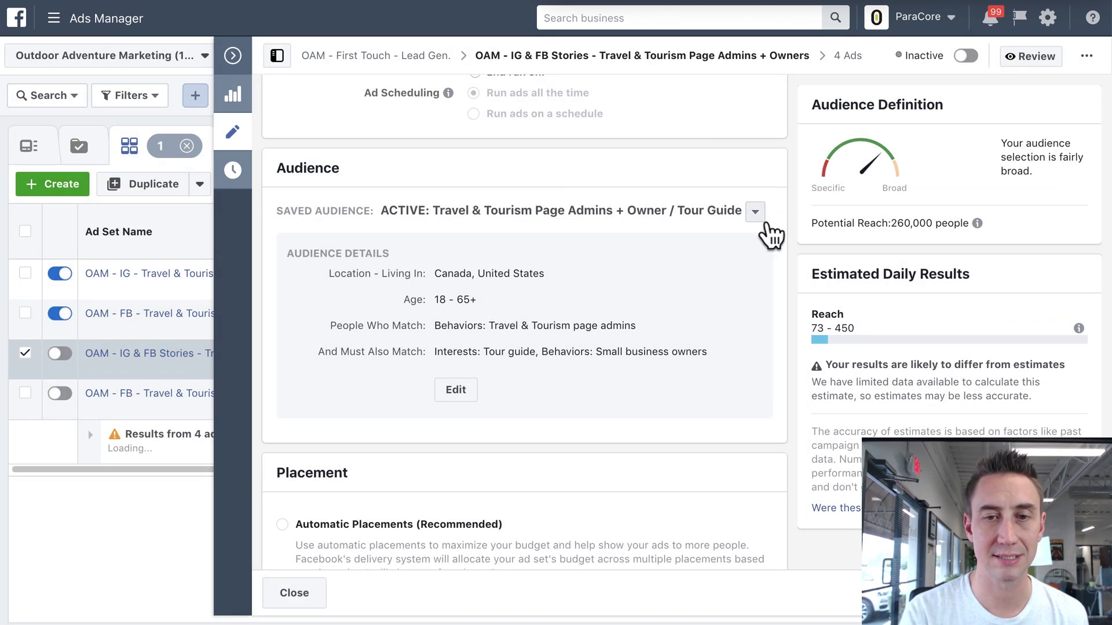
click(755, 212)
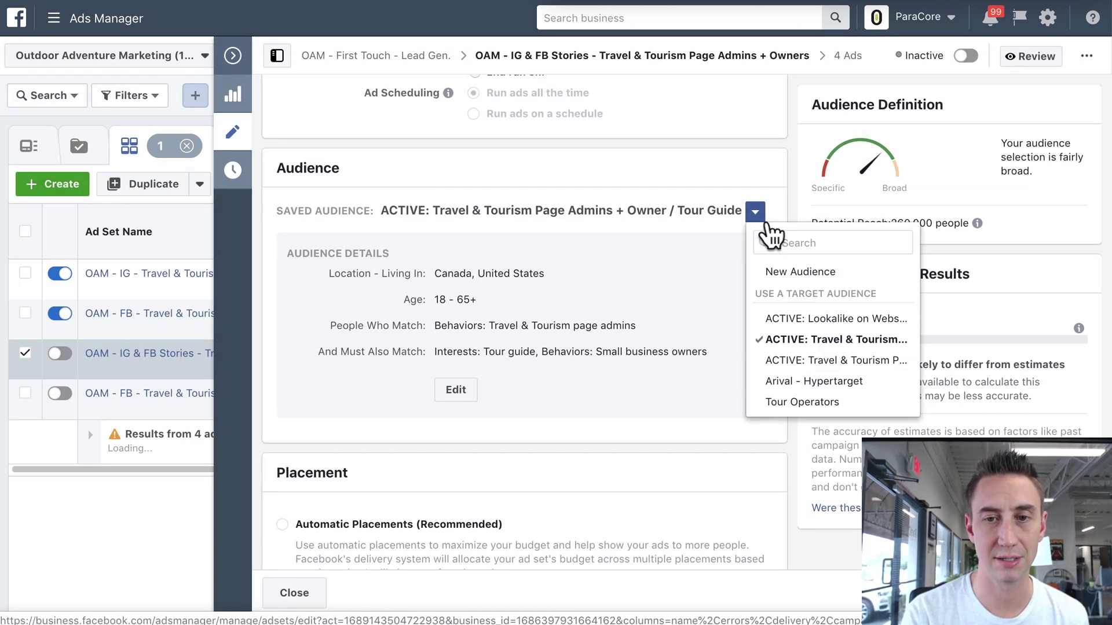
click(693, 263)
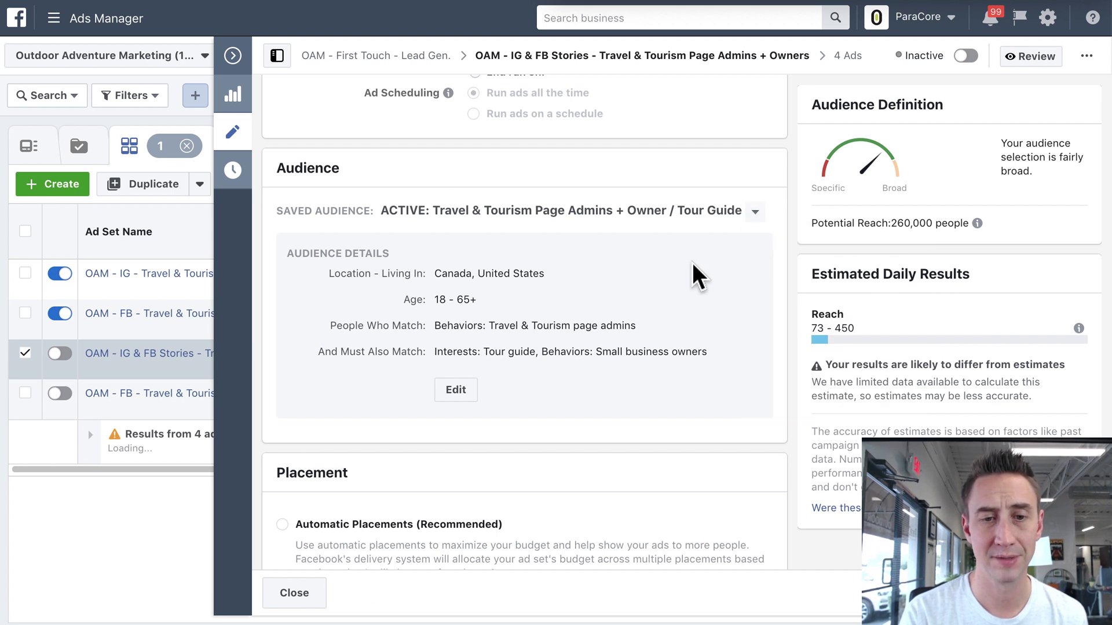
scroll(692, 262, down, 1)
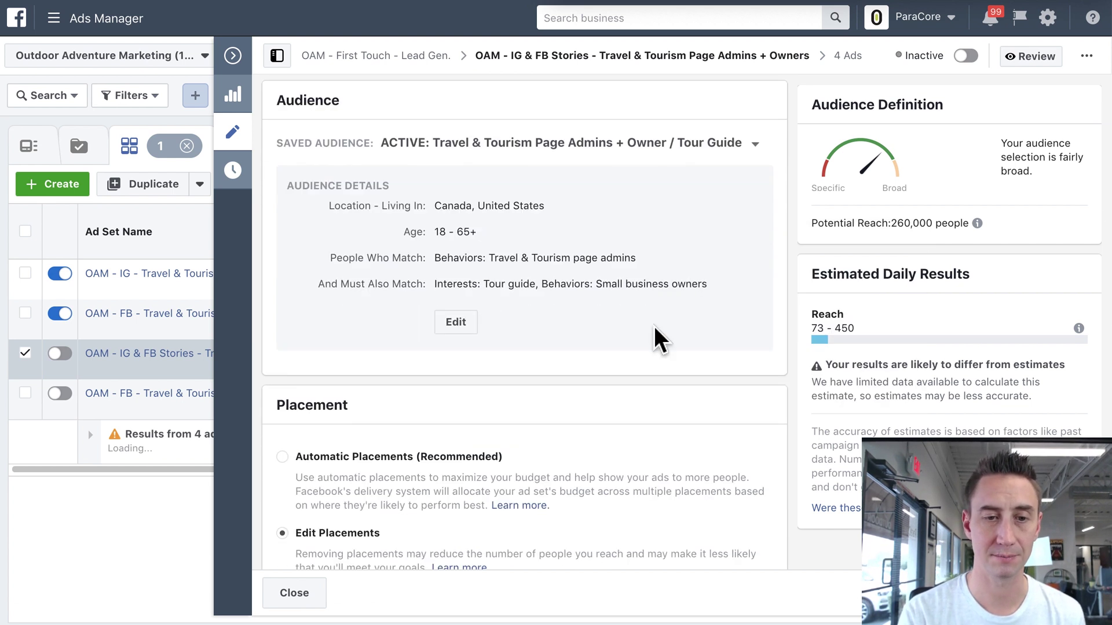
scroll(654, 326, down, 3)
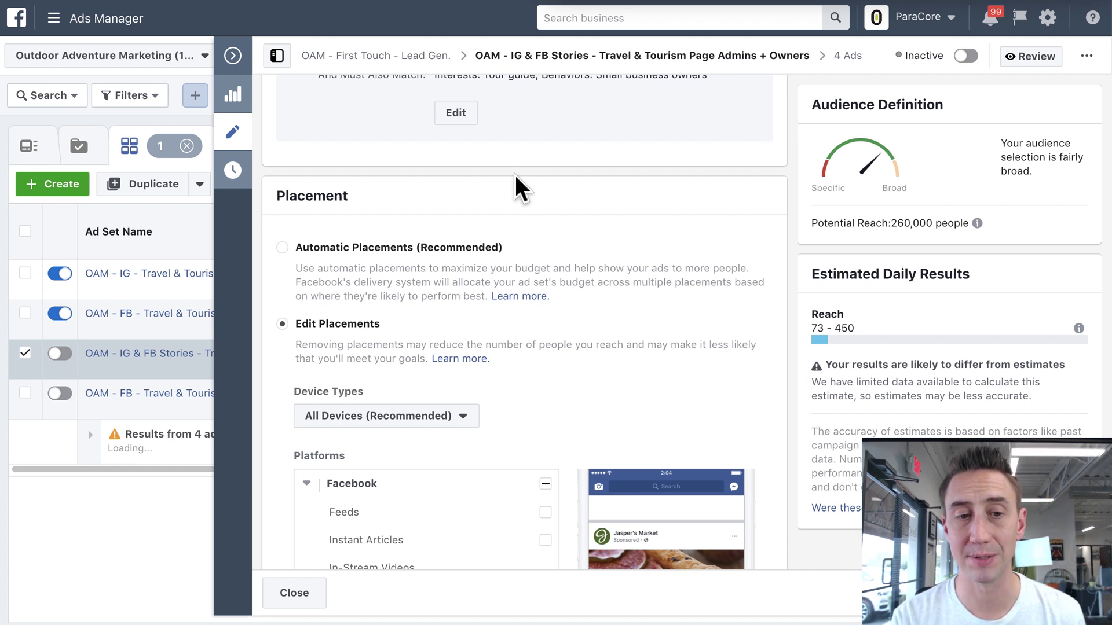
scroll(580, 189, down, 3)
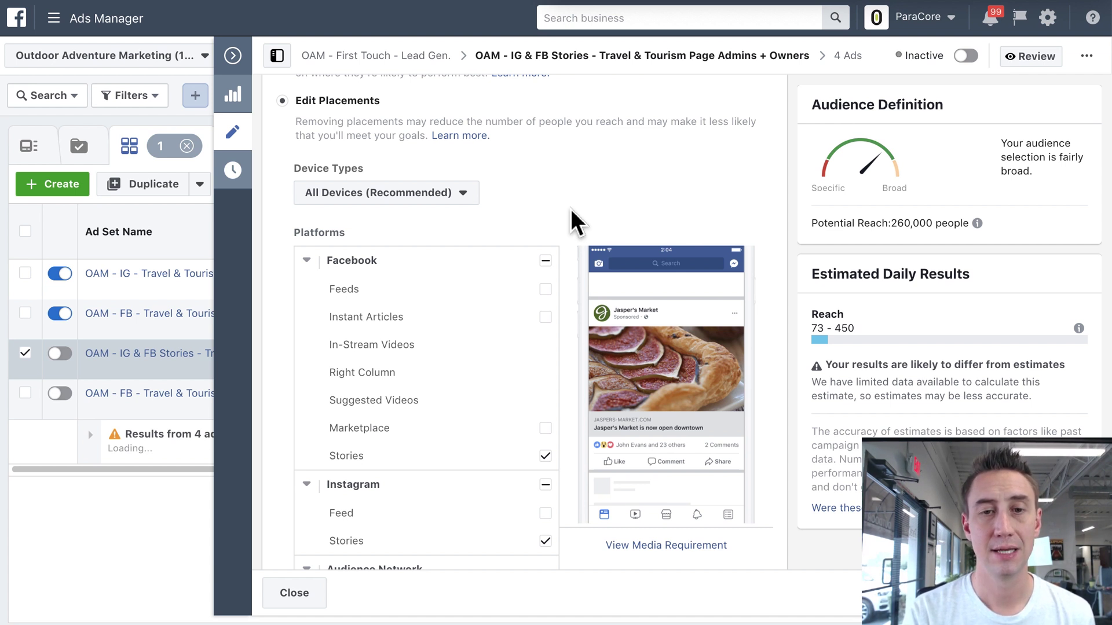
scroll(571, 208, down, 1)
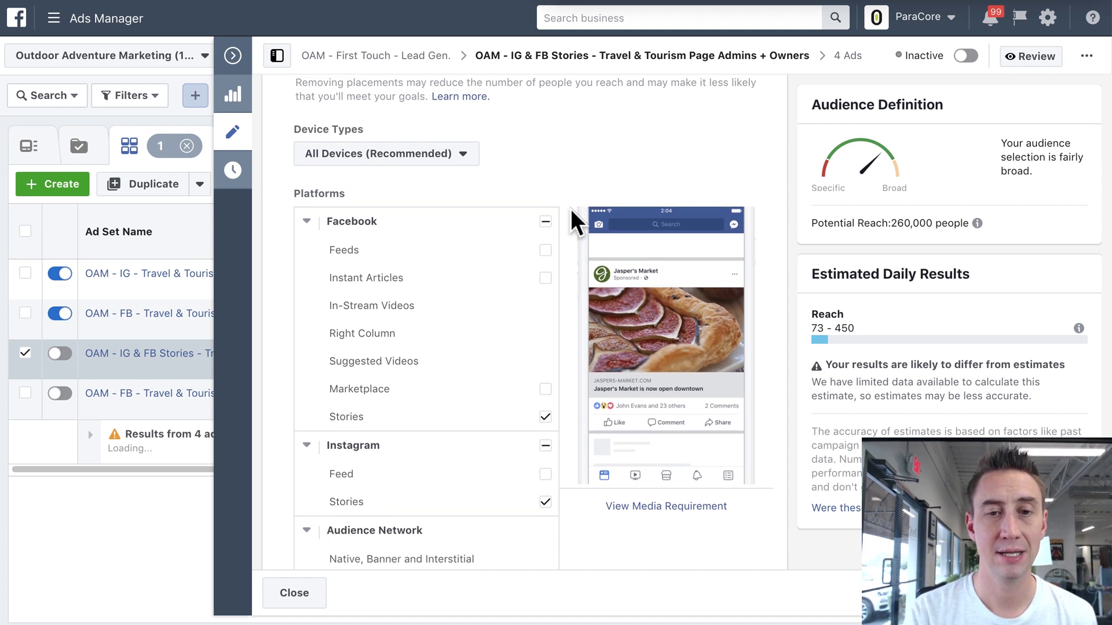
scroll(571, 208, down, 1)
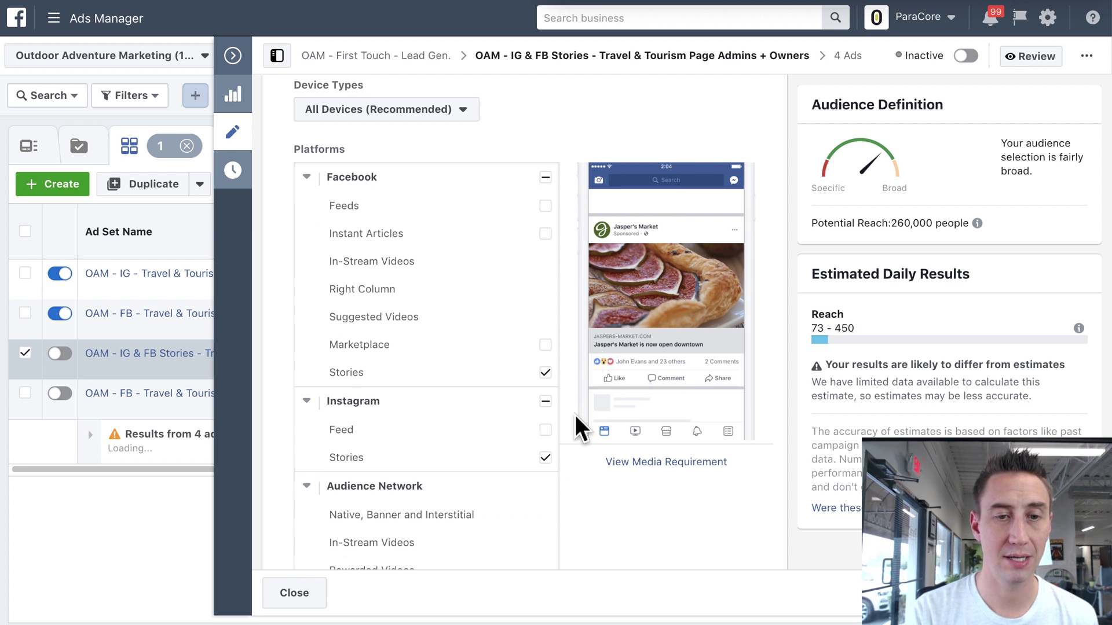
mouse_move(549, 377)
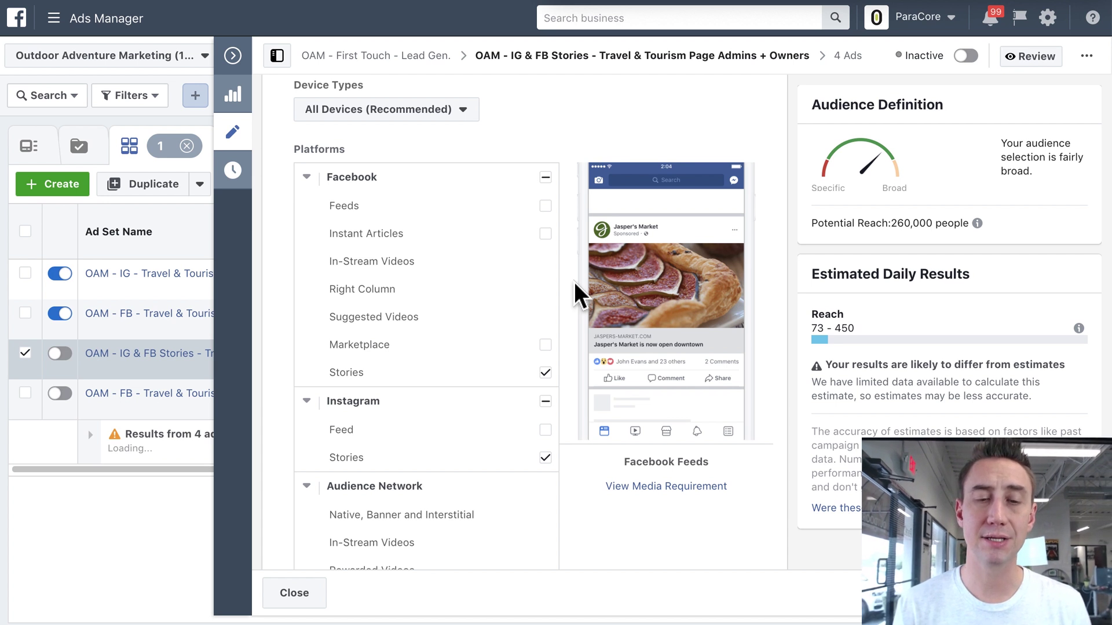
scroll(574, 281, down, 2)
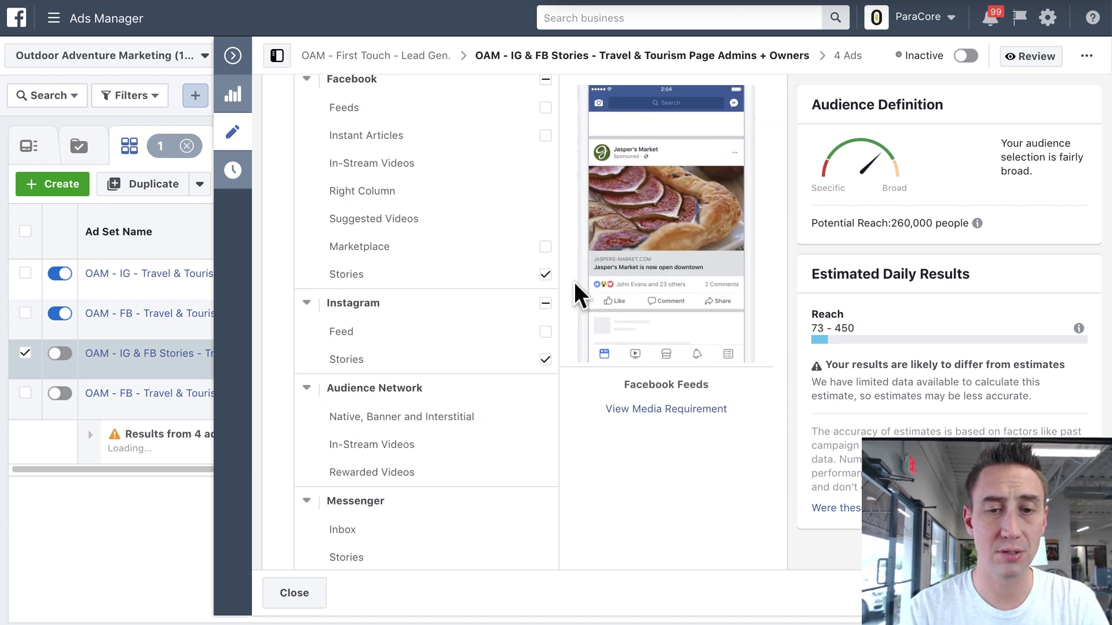
scroll(574, 281, down, 2)
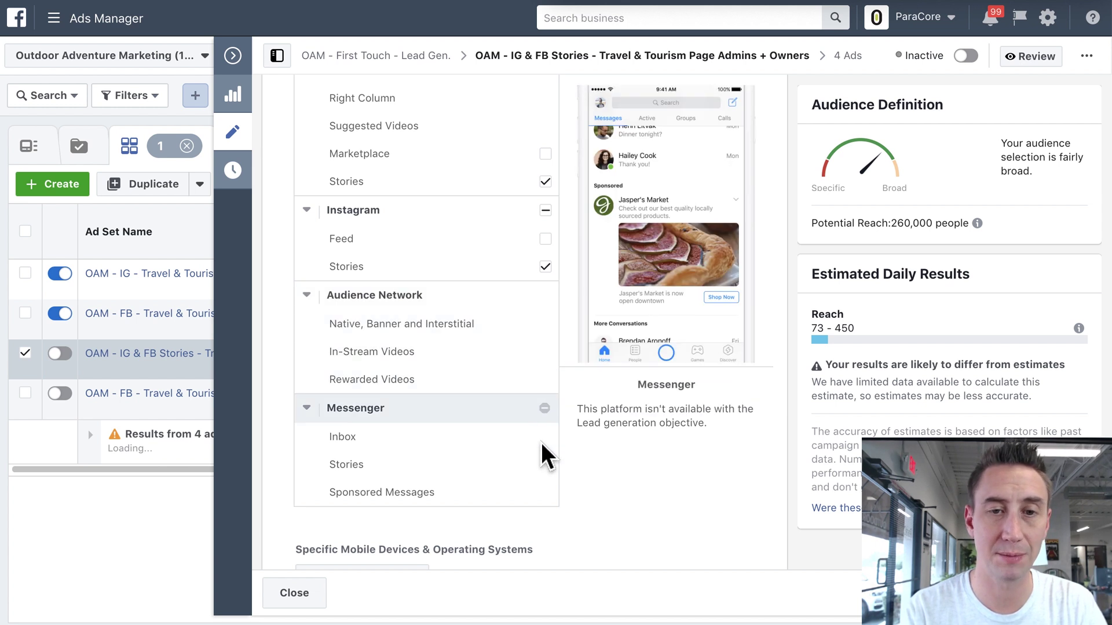
scroll(591, 471, up, 2)
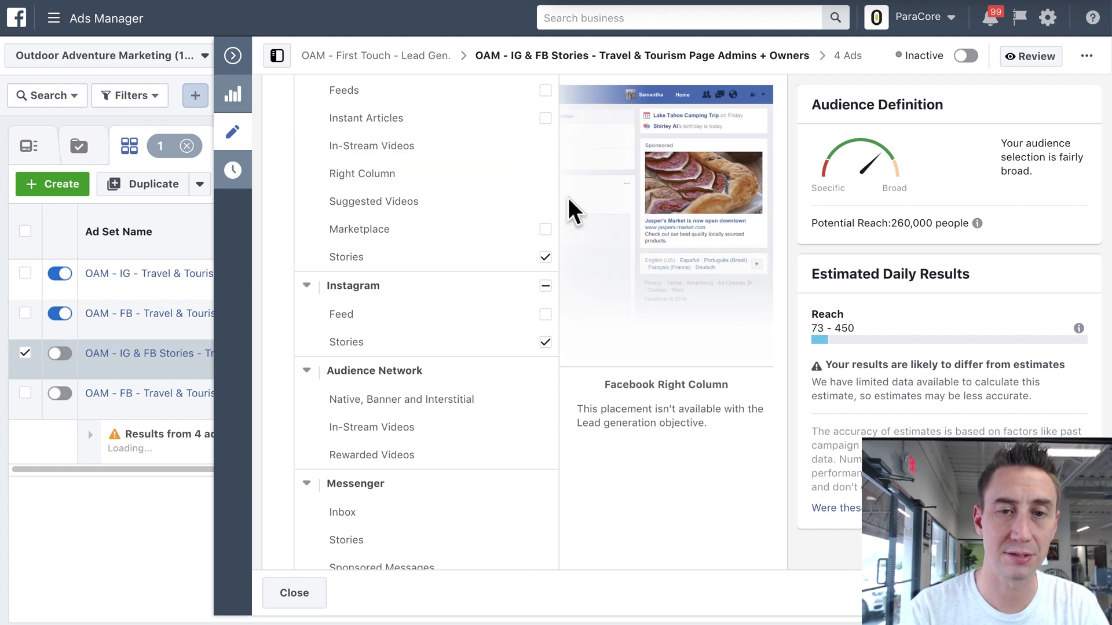
scroll(568, 211, up, 2)
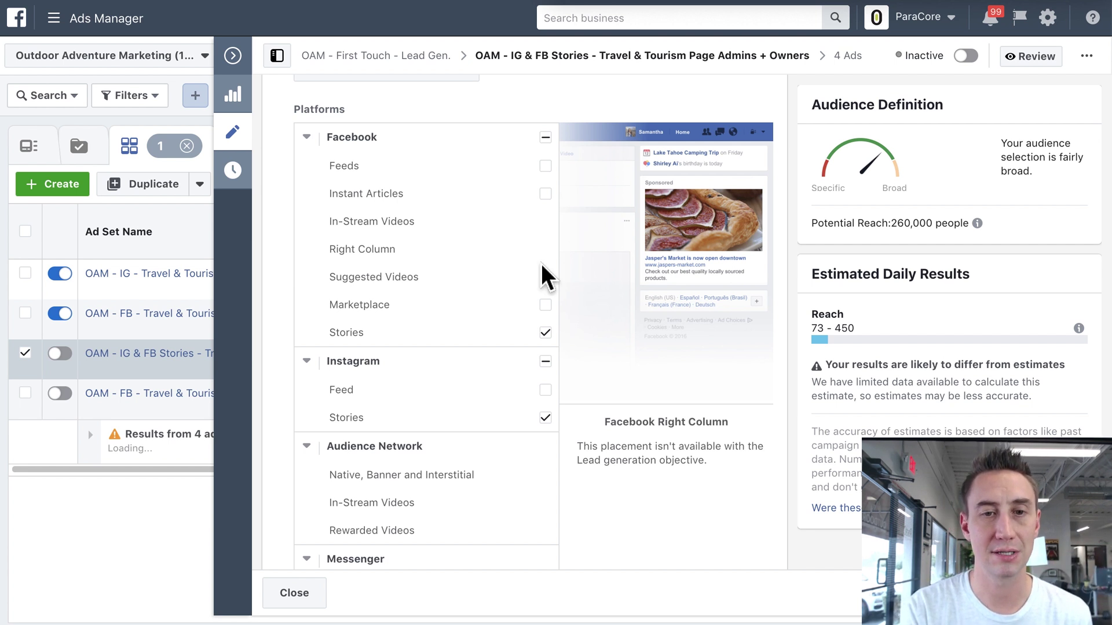
- Scroll through the ad set's settings, then open its 4 Story ads together for editing
scroll(577, 493, down, 1)
scroll(577, 492, down, 6)
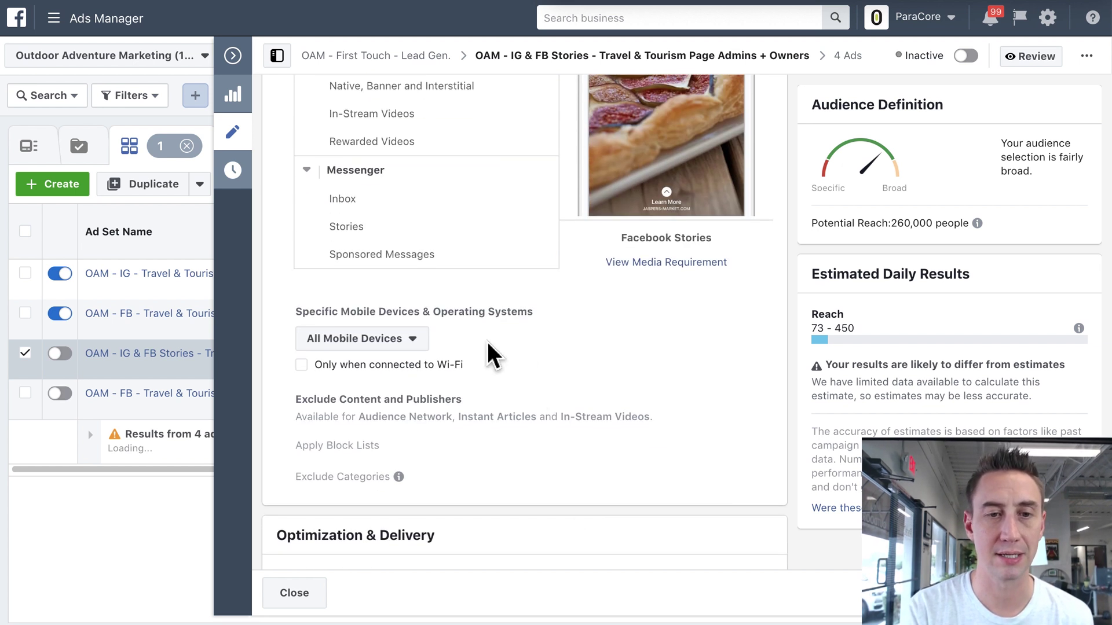
scroll(483, 343, down, 4)
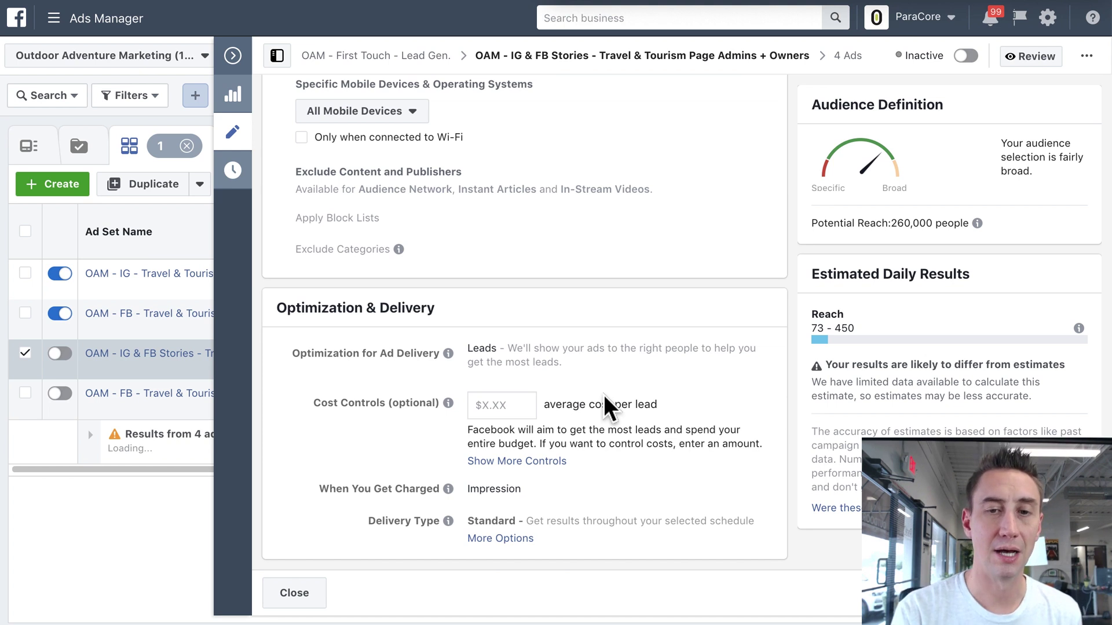
scroll(604, 395, up, 10)
scroll(604, 394, down, 12)
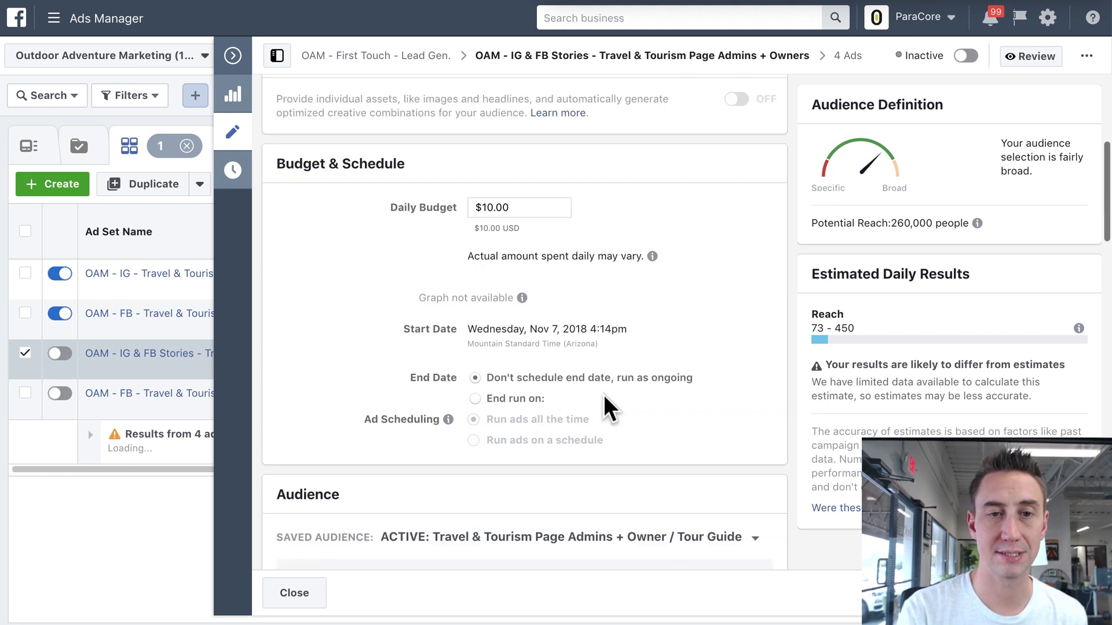
scroll(548, 374, down, 6)
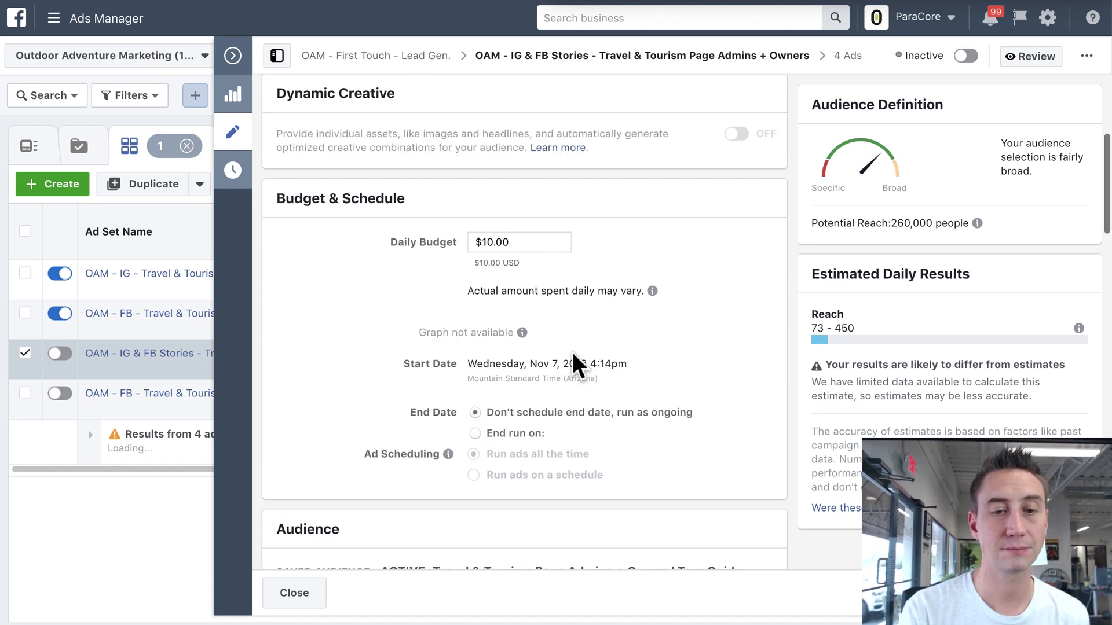
scroll(551, 343, down, 5)
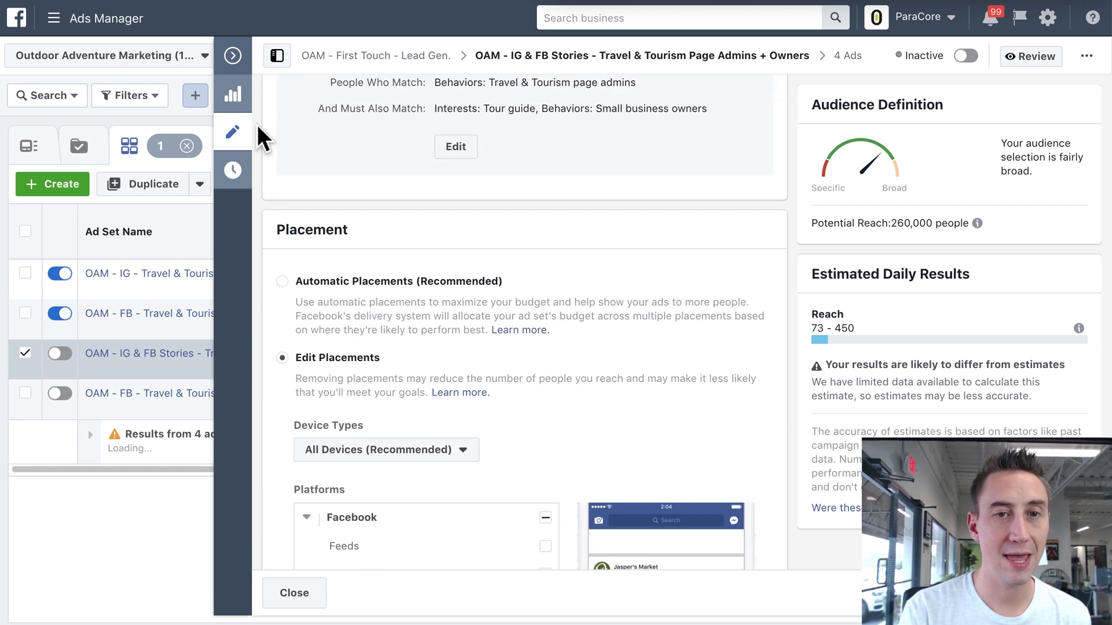
click(853, 57)
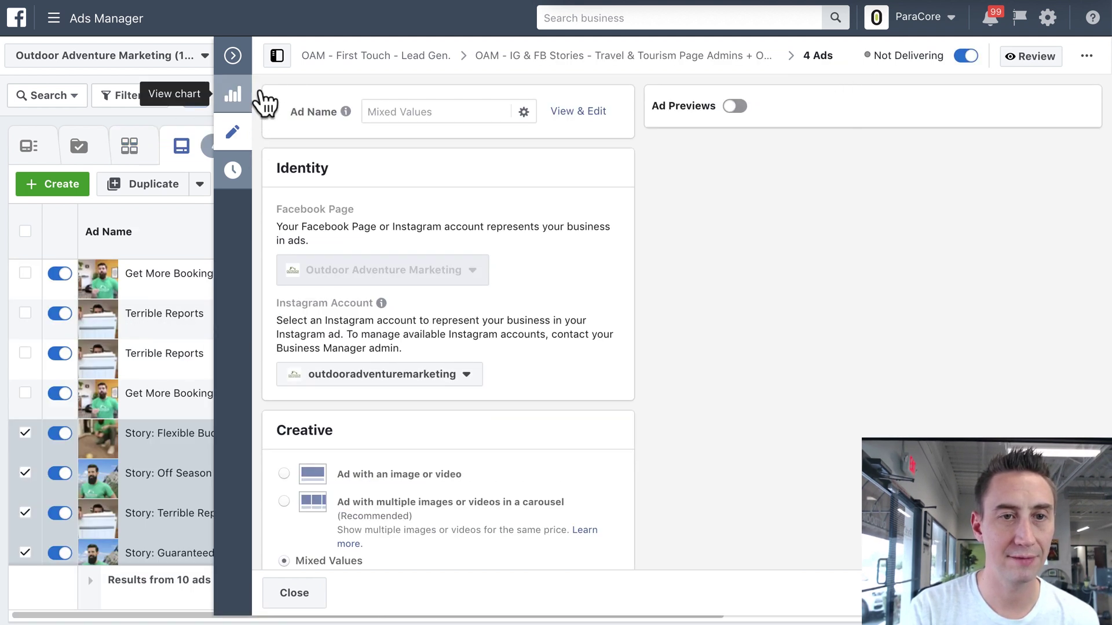
- Open Story: Flexible Budgets from the campaign tree and review its 11-second 720×1280 video and text
click(277, 60)
click(168, 163)
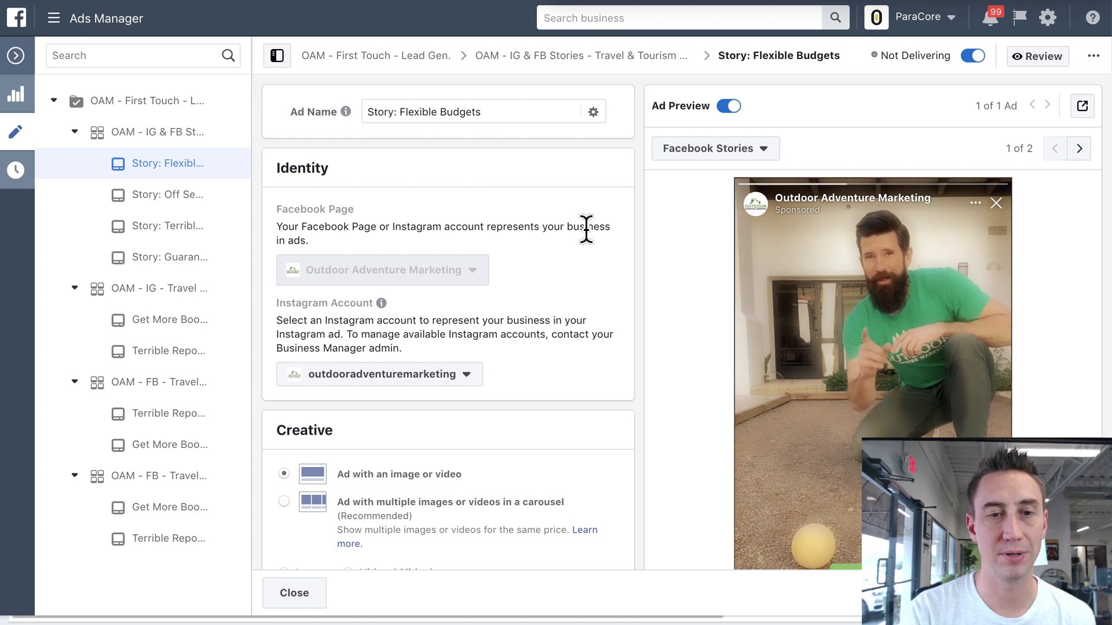
scroll(586, 223, down, 2)
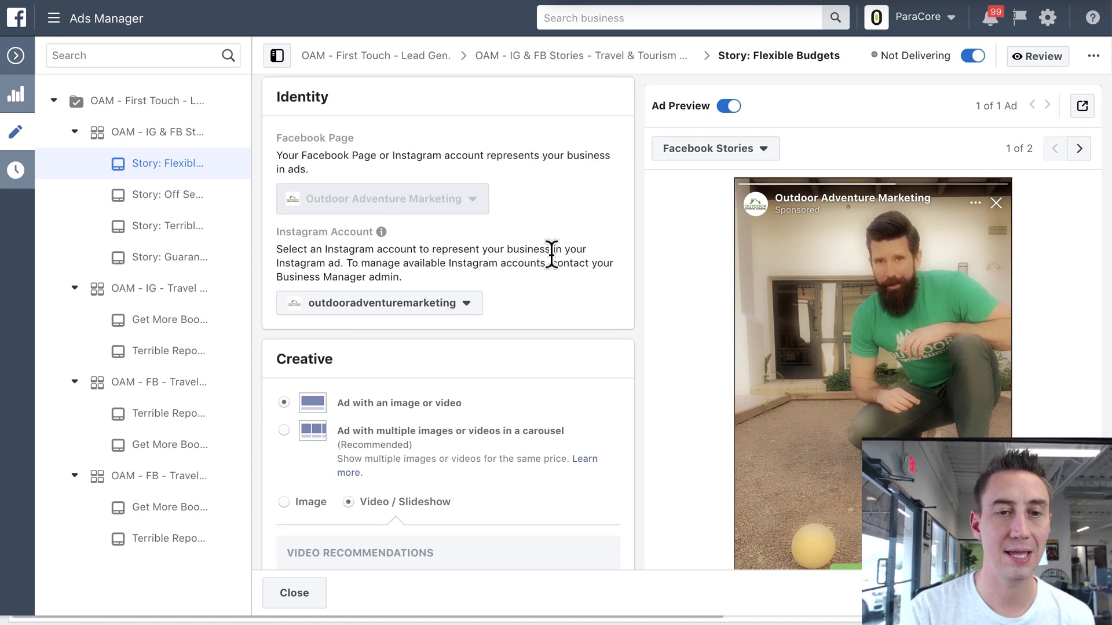
scroll(558, 224, down, 9)
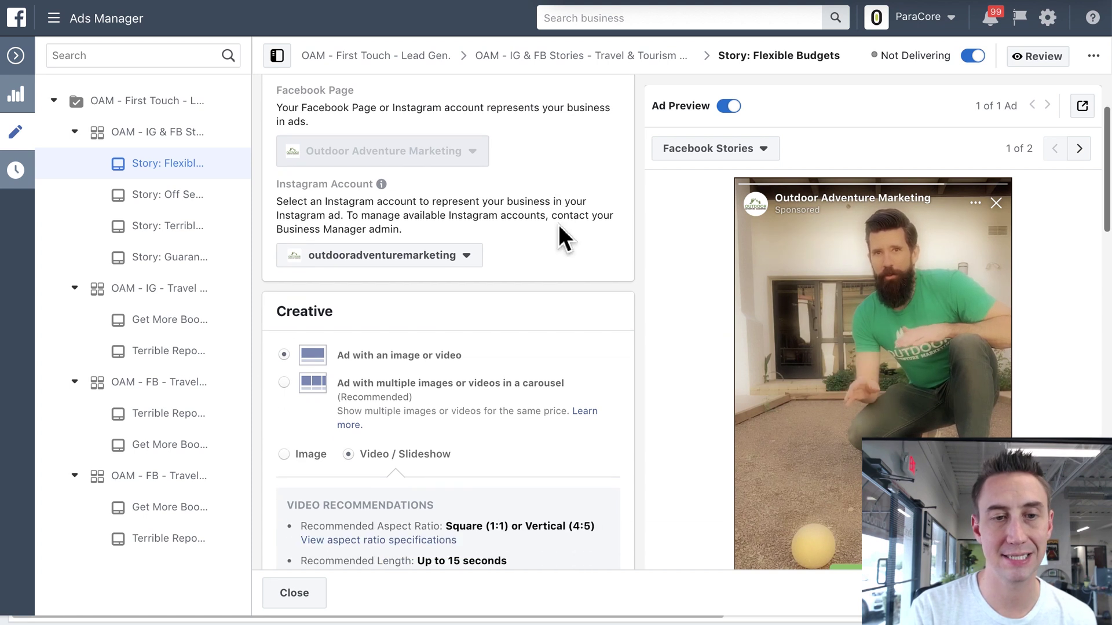
scroll(558, 224, down, 2)
scroll(558, 224, up, 2)
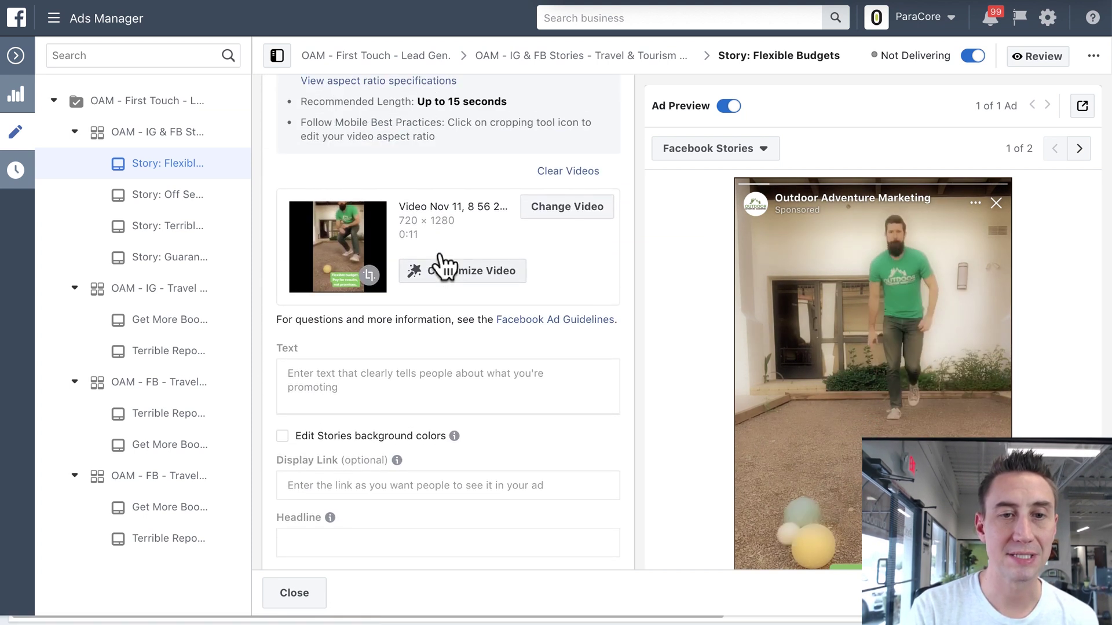
scroll(878, 293, down, 2)
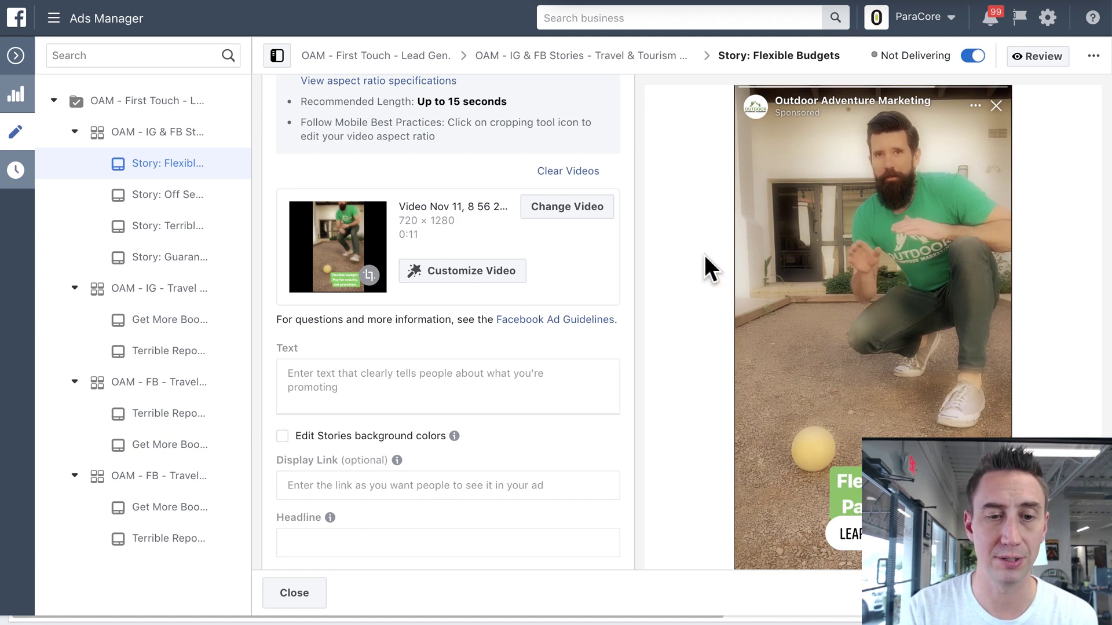
scroll(704, 255, down, 3)
scroll(619, 261, down, 4)
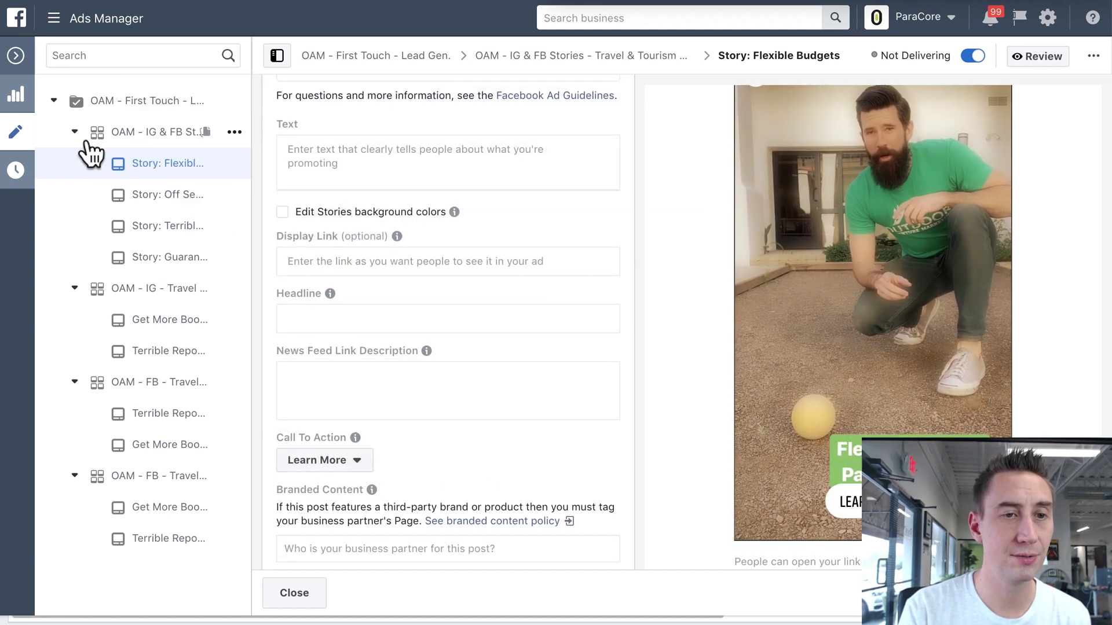
- Open the IG Travel & Tourism Page Admins + Owners ad set and check its Instagram Feed-only placement
click(132, 289)
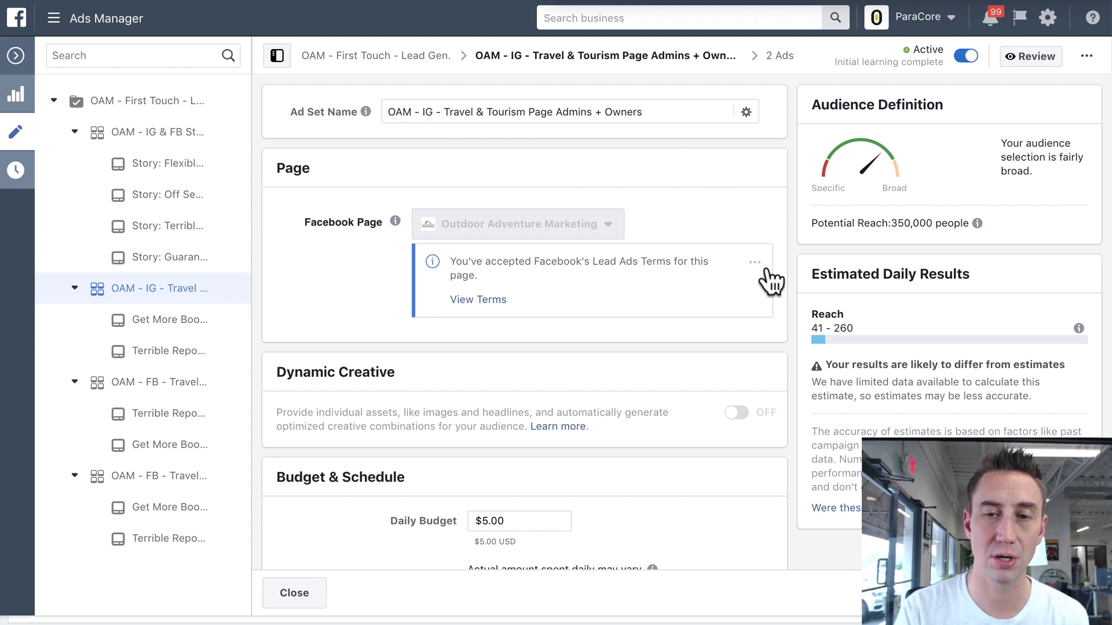
scroll(792, 237, down, 5)
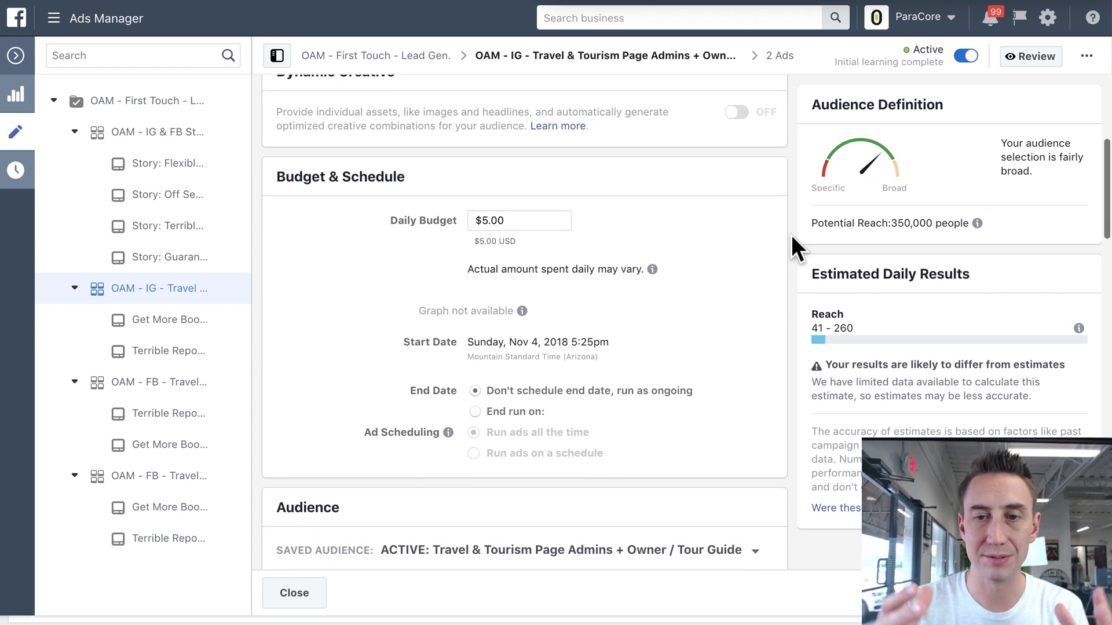
scroll(792, 238, down, 8)
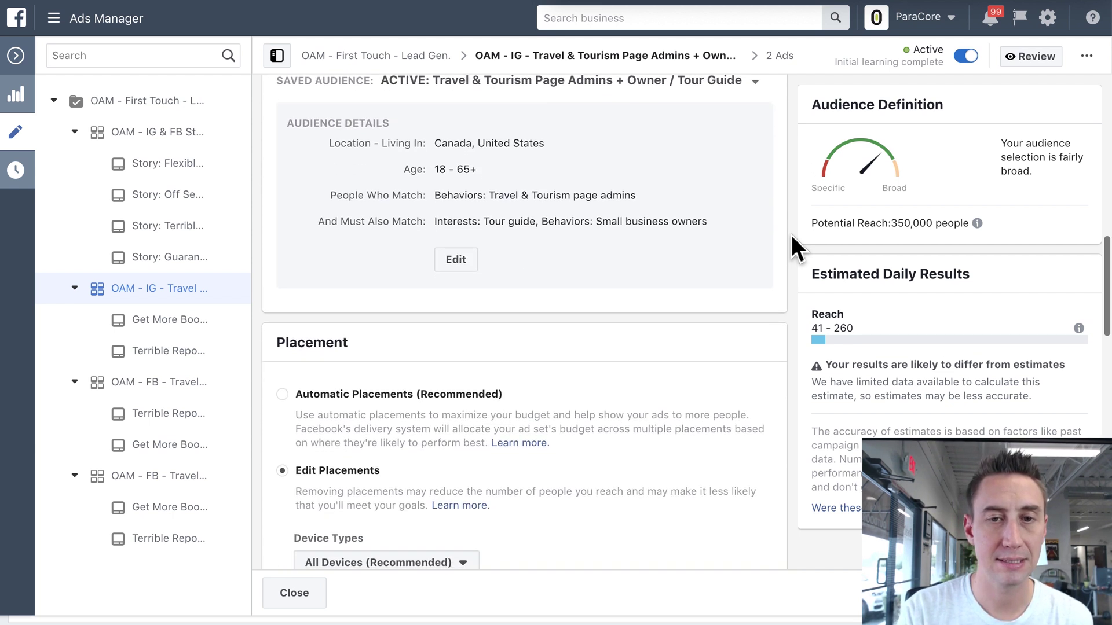
scroll(791, 234, down, 3)
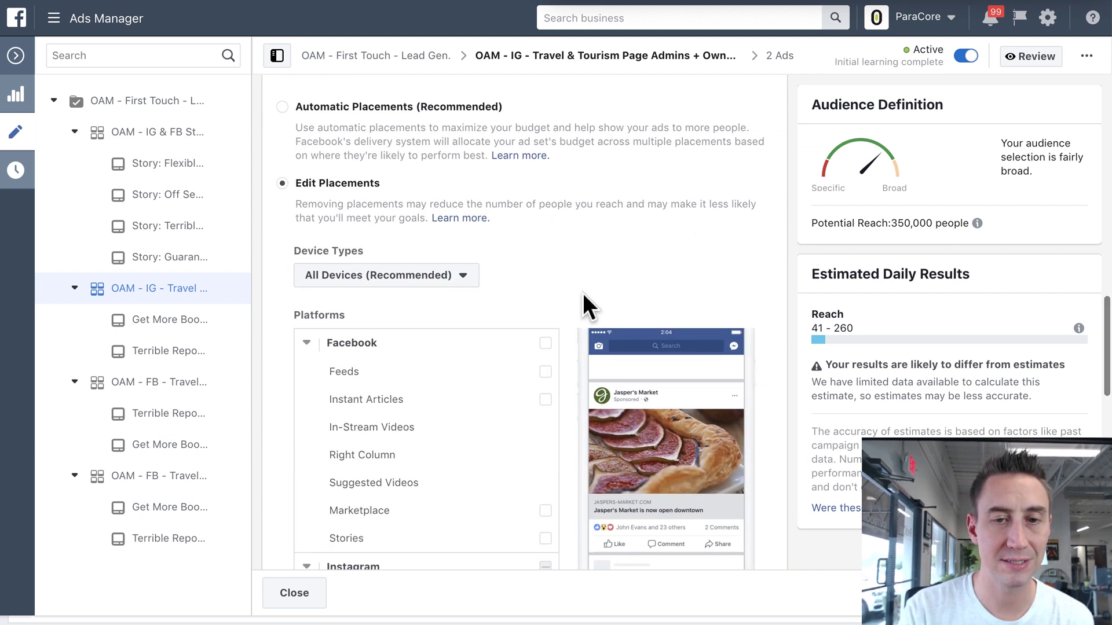
scroll(582, 293, down, 2)
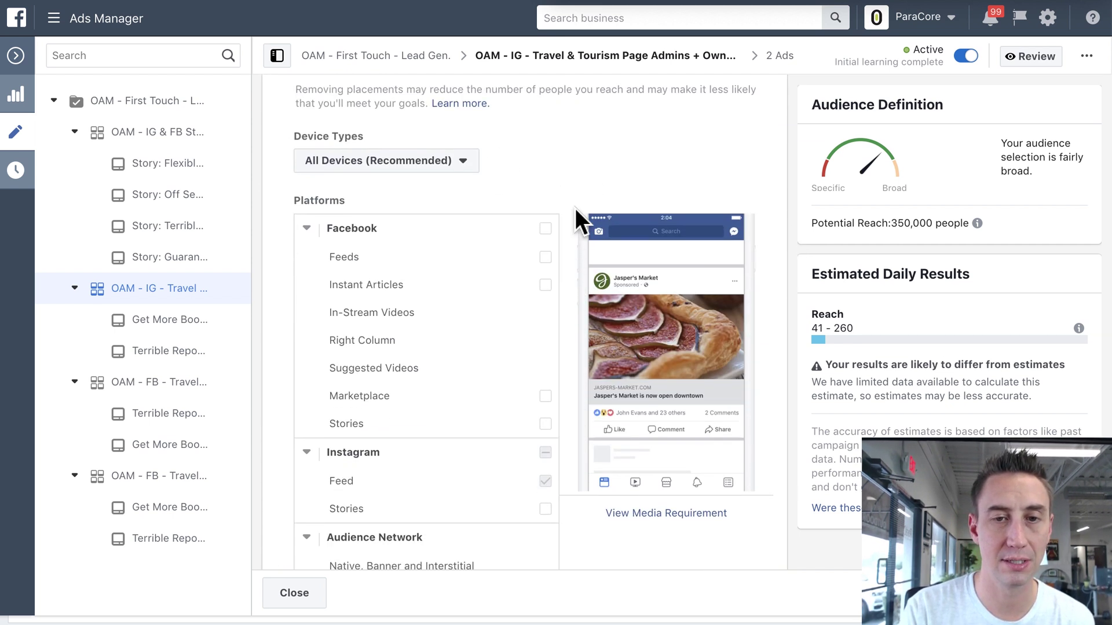
scroll(578, 220, down, 3)
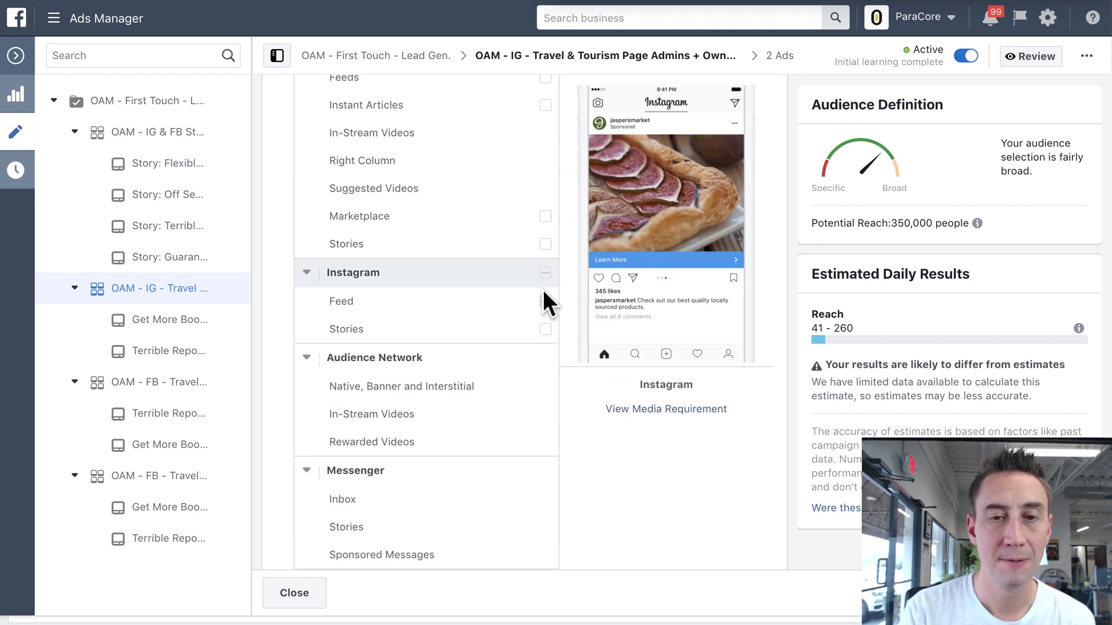
- Open the Get More Bookings ad from the tree and scroll through its settings
click(166, 331)
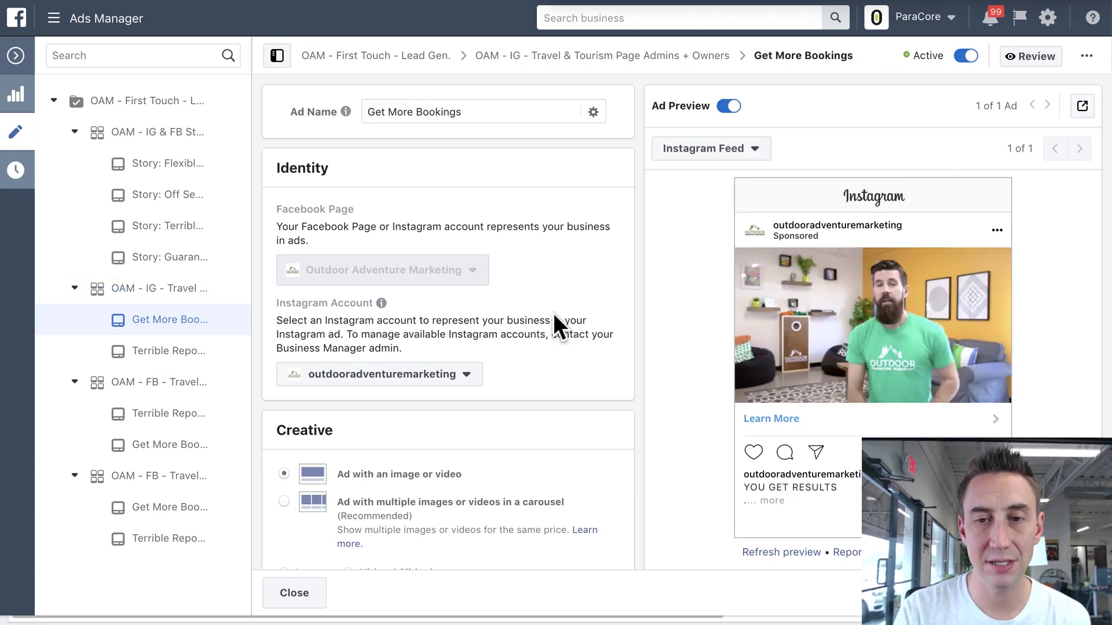
scroll(626, 255, down, 2)
scroll(626, 253, down, 2)
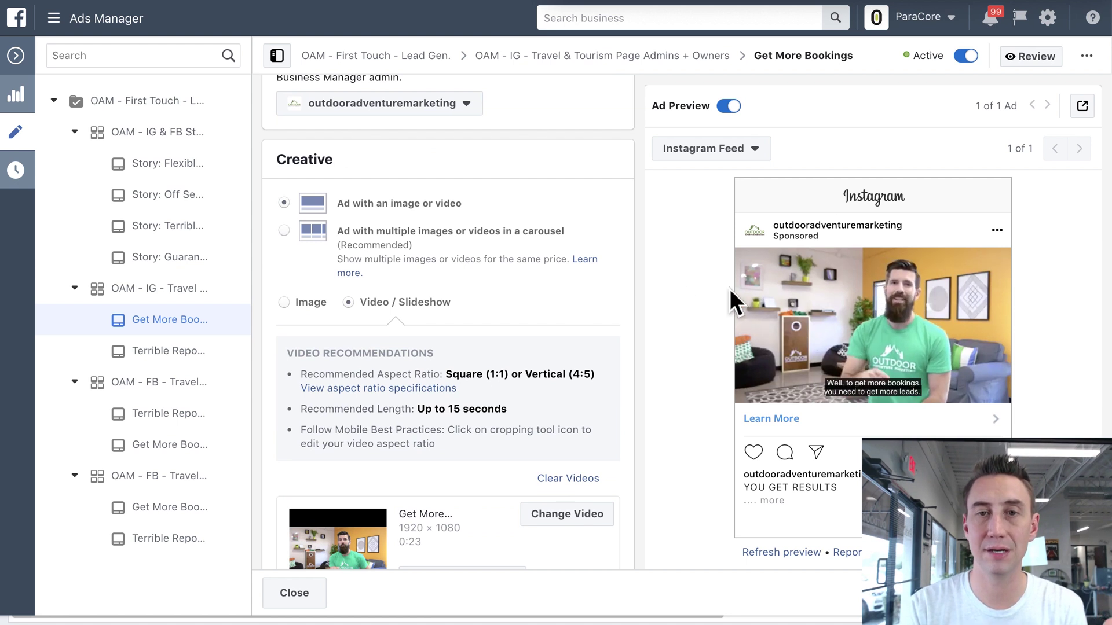
scroll(647, 290, down, 3)
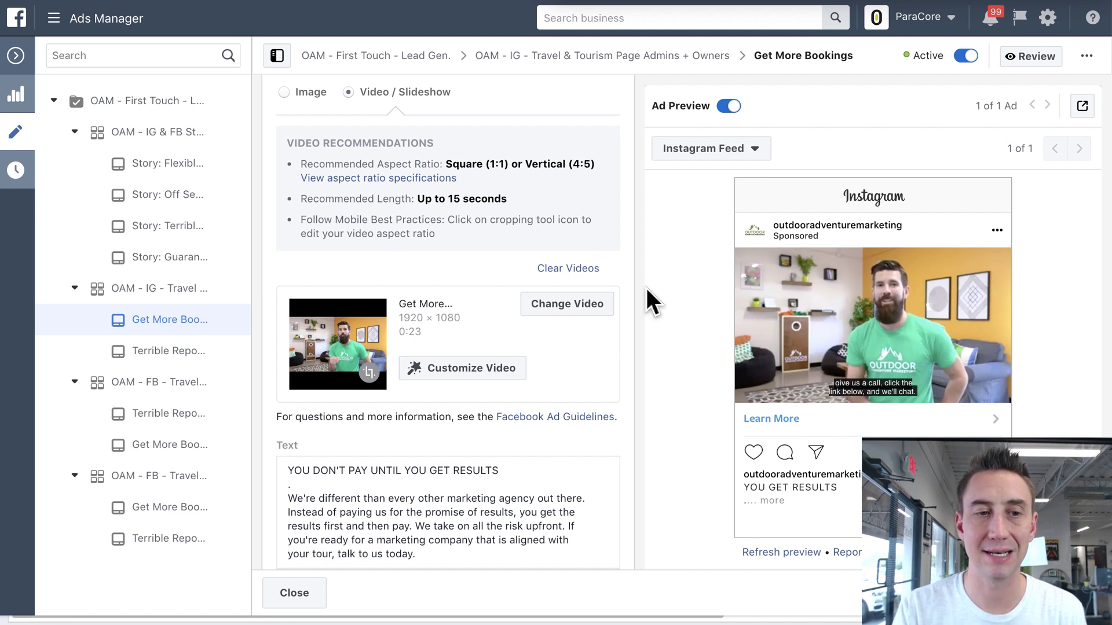
- Check the Lead Gen. campaign's settings, hide the structure tree, and list its 4 ad sets
click(136, 113)
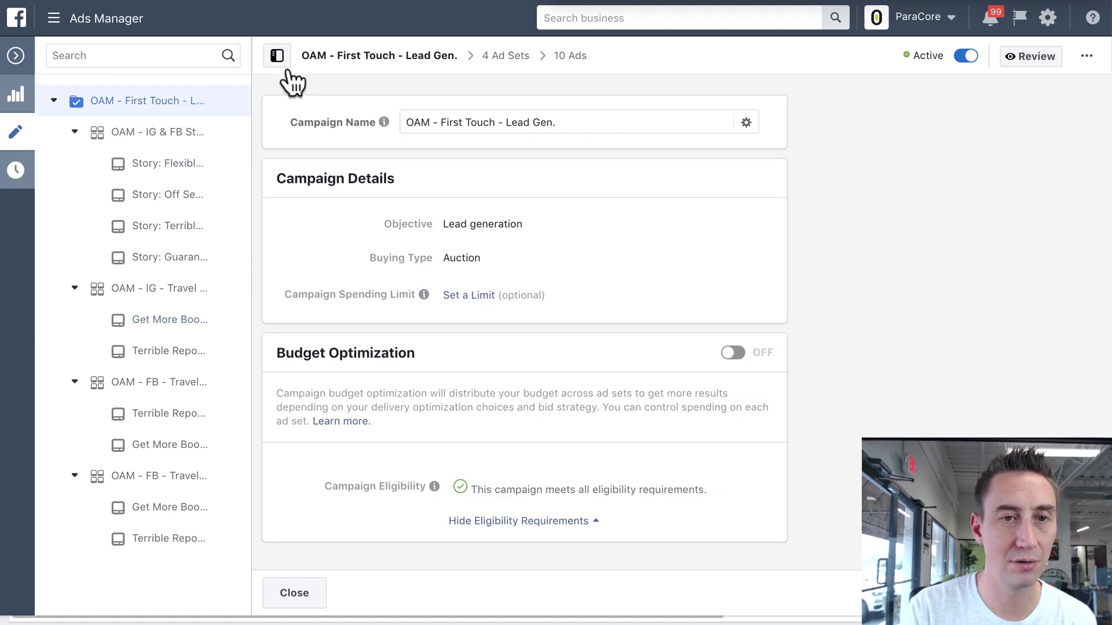
click(287, 74)
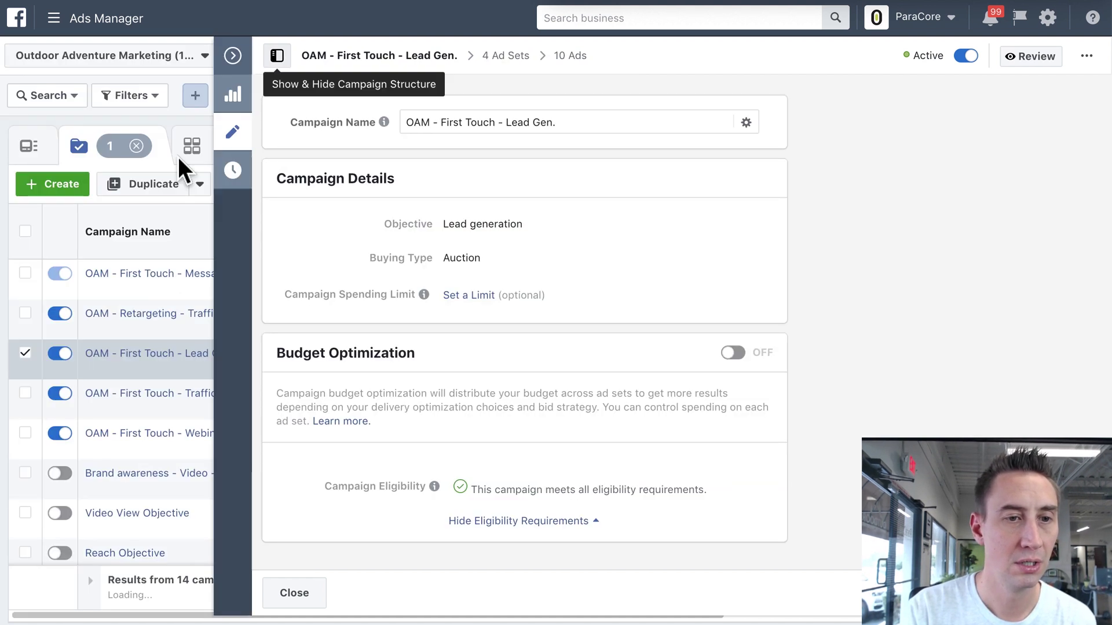
click(210, 156)
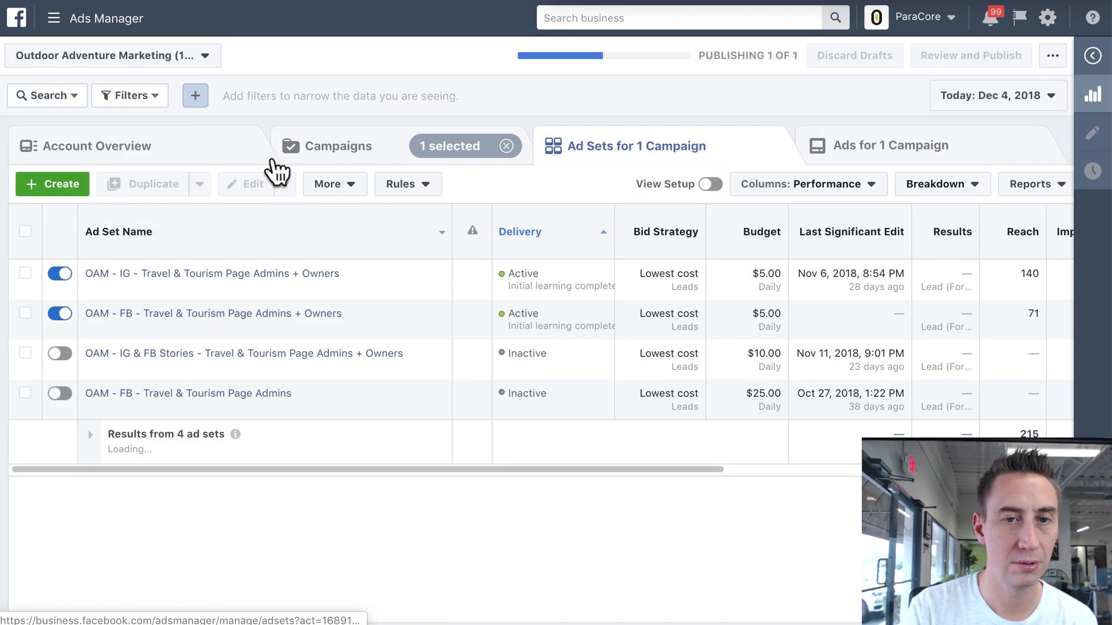
- Return to Campaigns, deselect Lead Gen., and show the First Touch - Traffic campaign's 5 ad sets
click(363, 161)
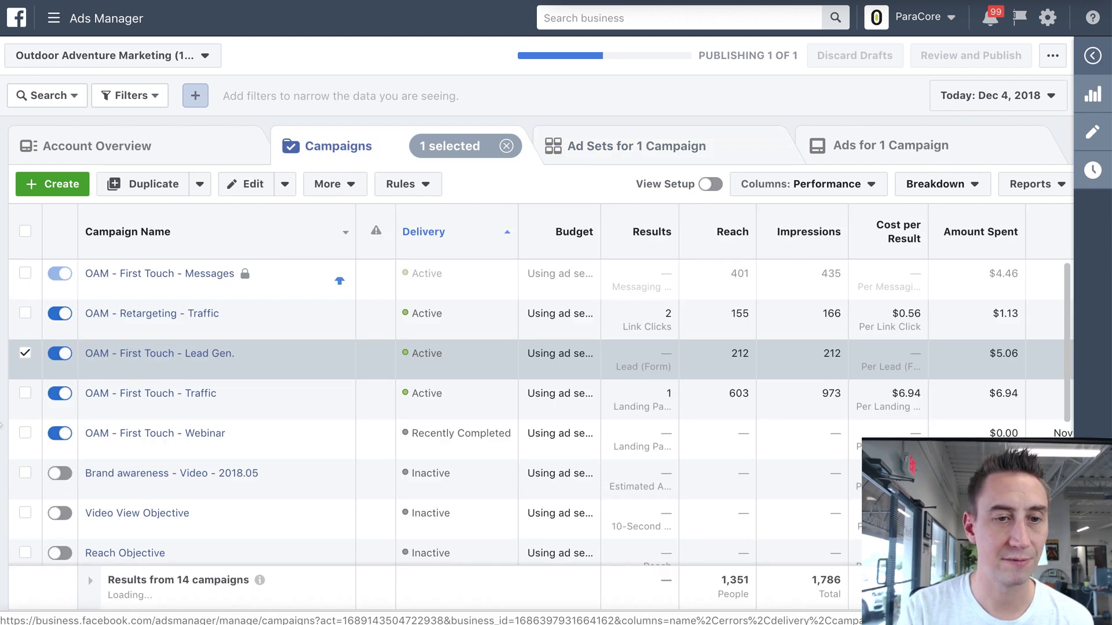
click(32, 363)
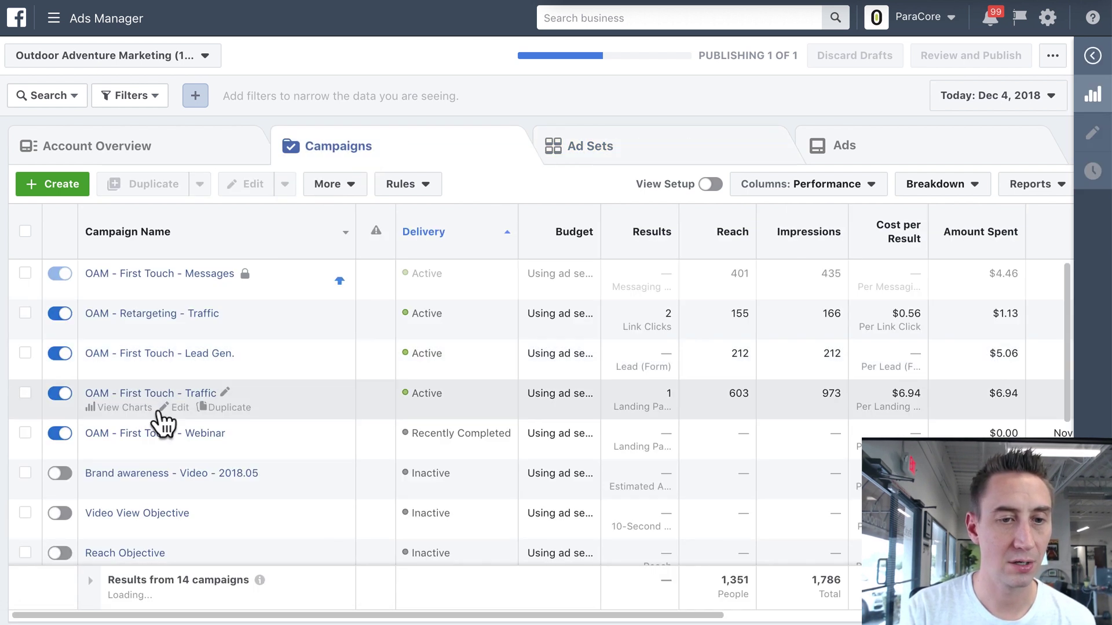
click(174, 395)
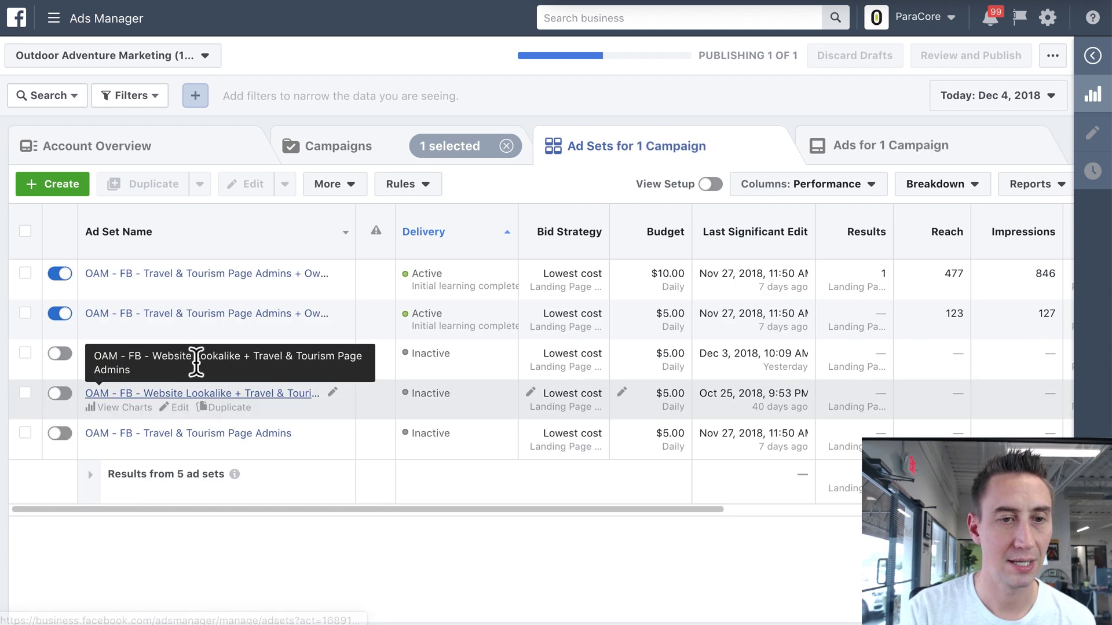
click(183, 293)
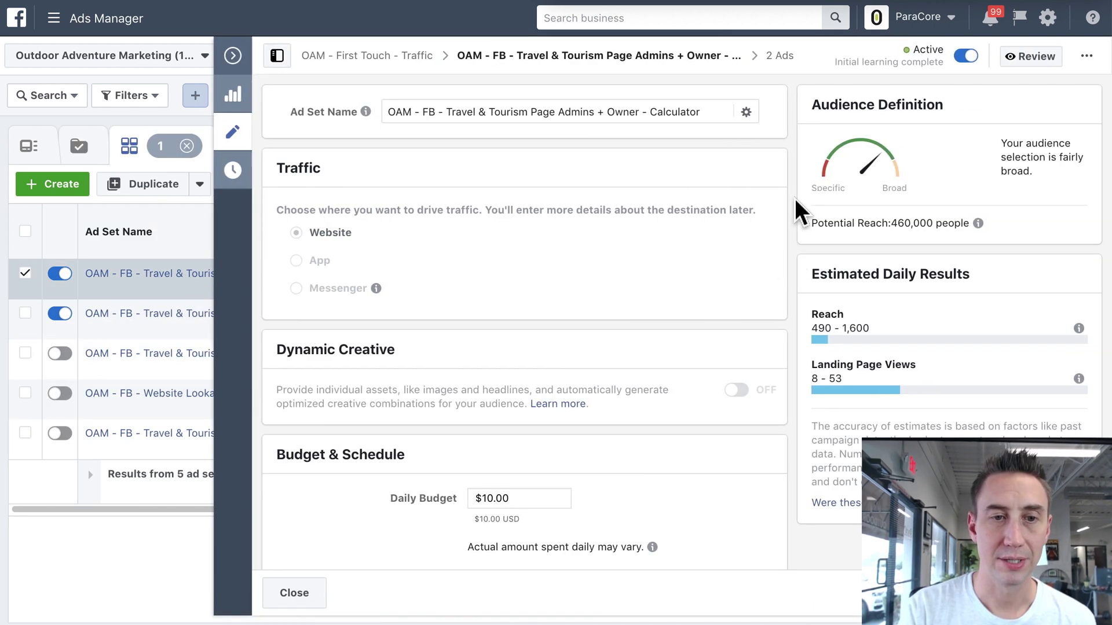
scroll(794, 198, down, 2)
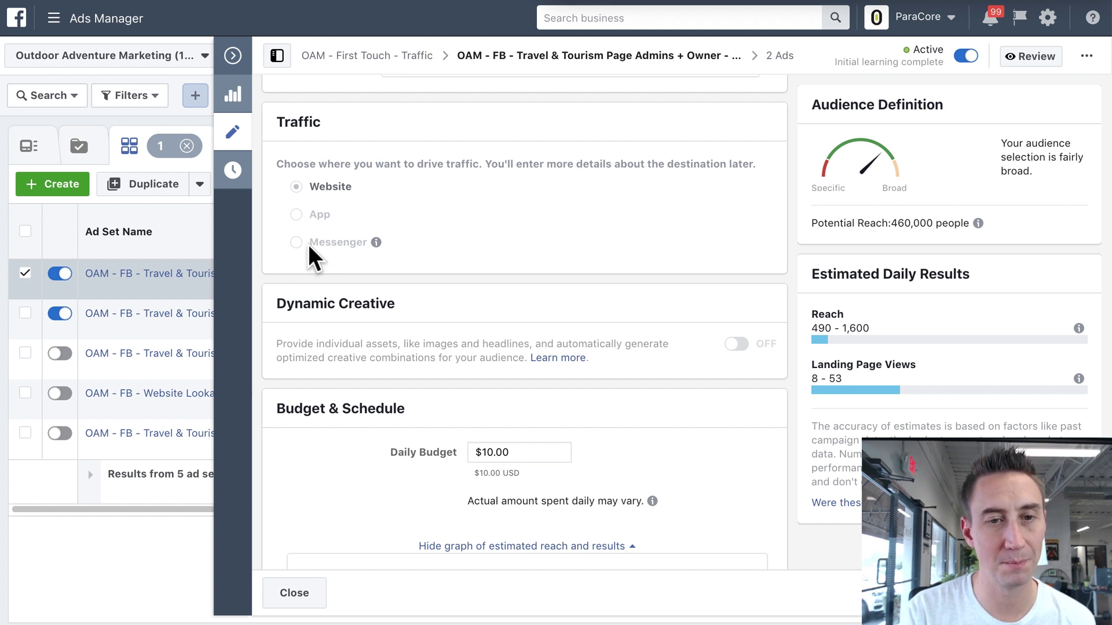
mouse_move(380, 246)
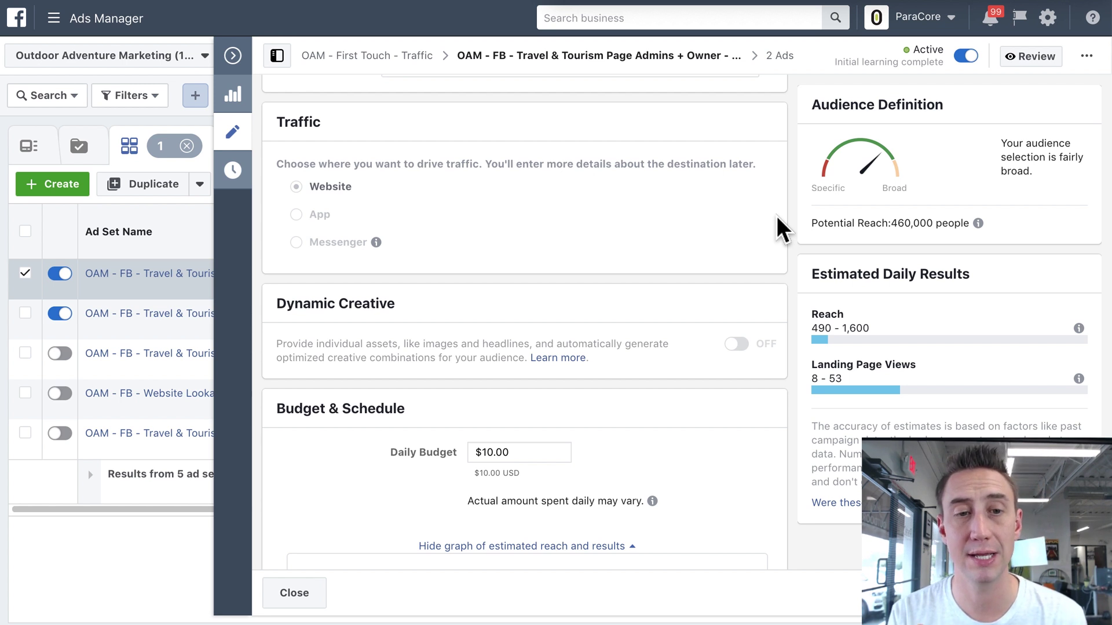
scroll(776, 217, down, 5)
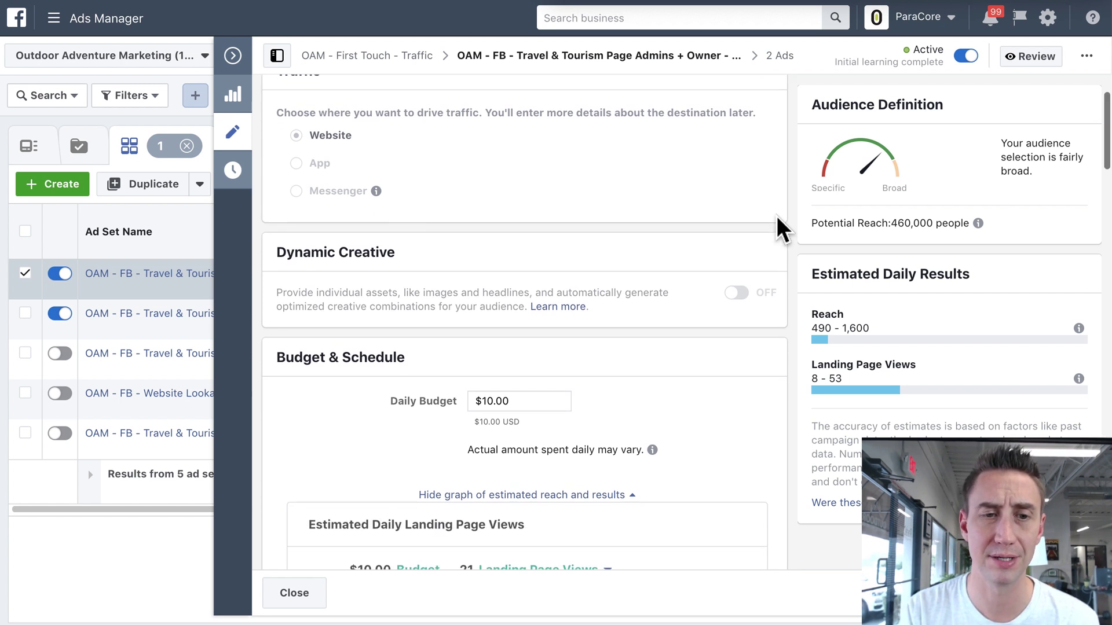
scroll(777, 216, down, 15)
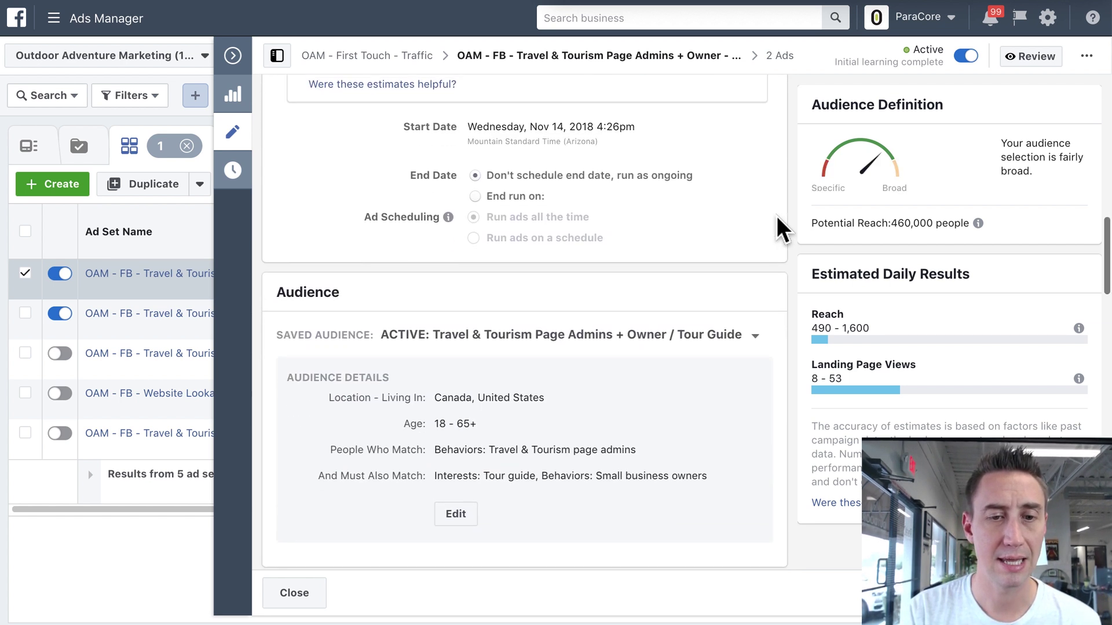
scroll(776, 216, down, 10)
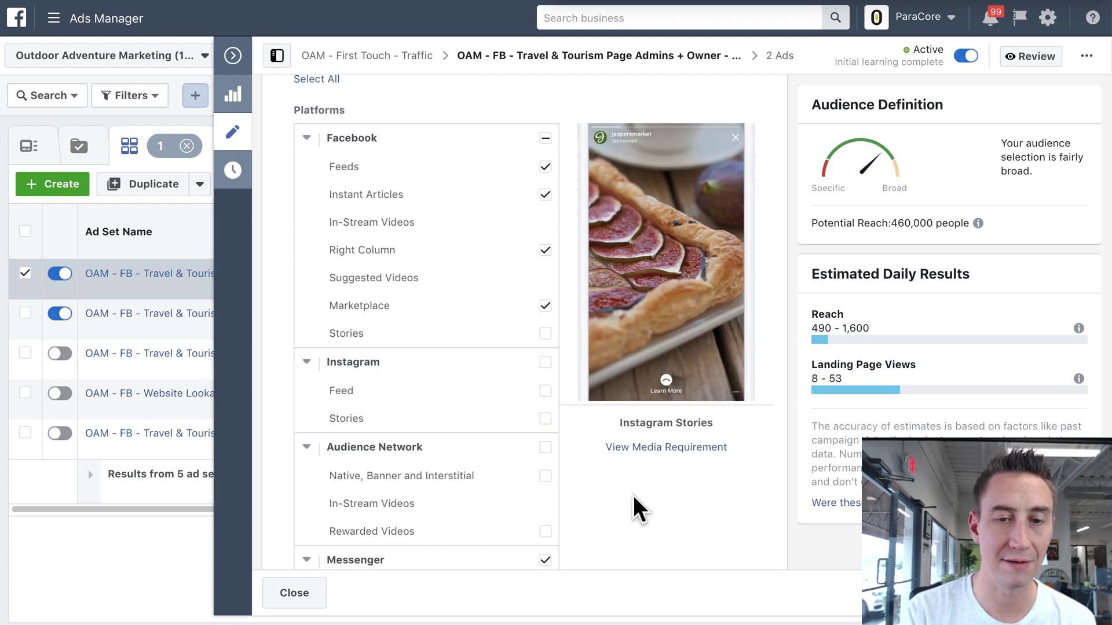
scroll(614, 484, down, 2)
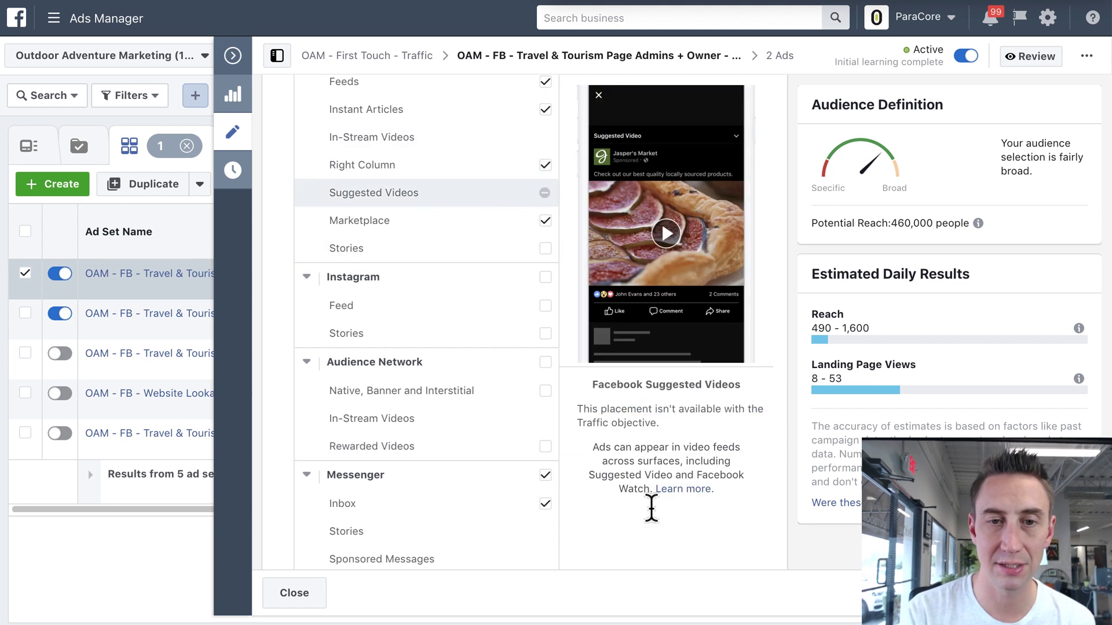
scroll(620, 495, down, 4)
scroll(620, 492, up, 2)
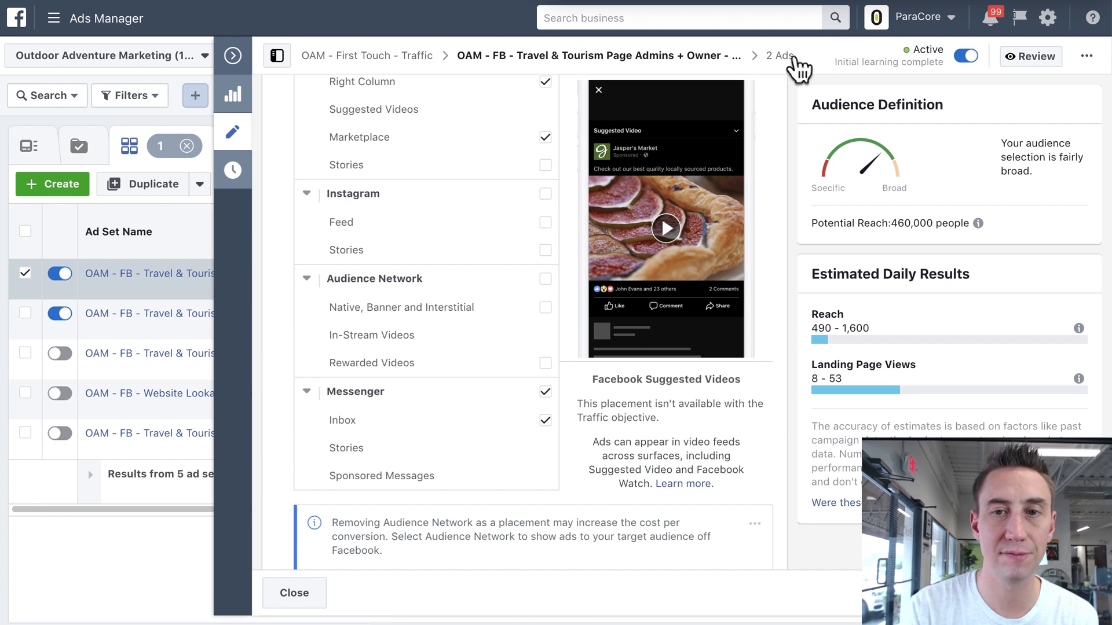
- Open this ad set's 2 ads in the editor and scroll through their settings
click(783, 55)
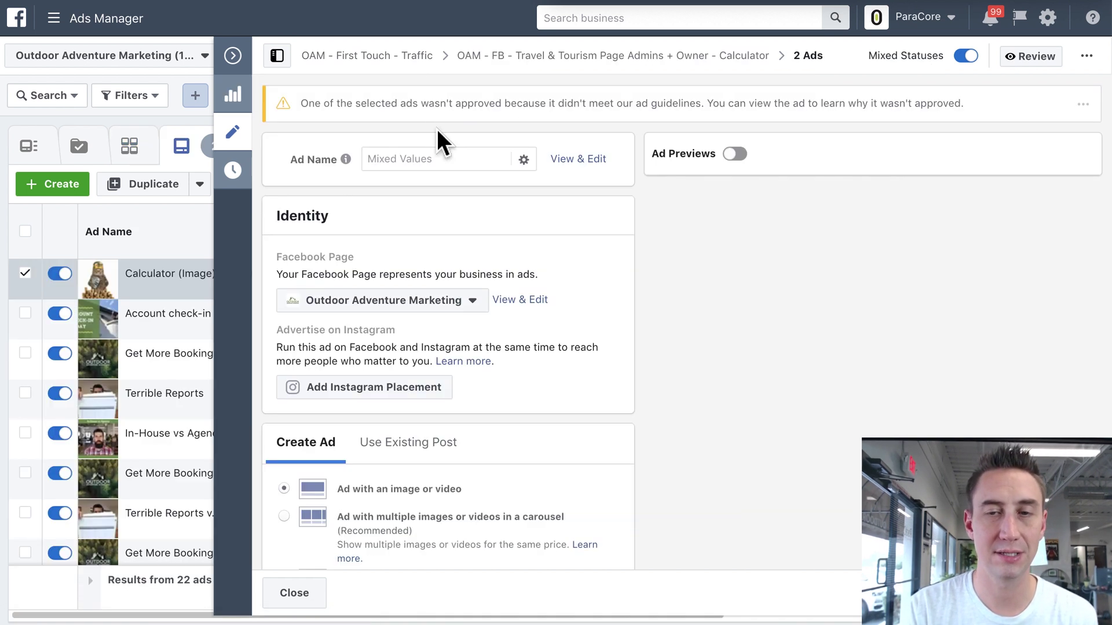
scroll(639, 225, down, 7)
scroll(639, 224, down, 8)
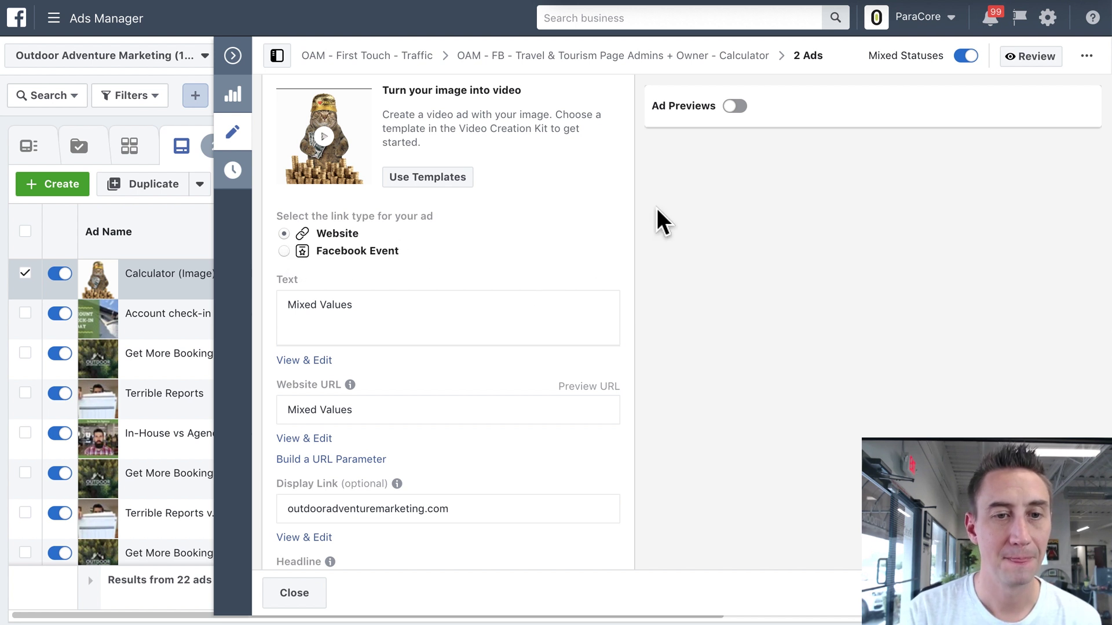
scroll(659, 220, down, 1)
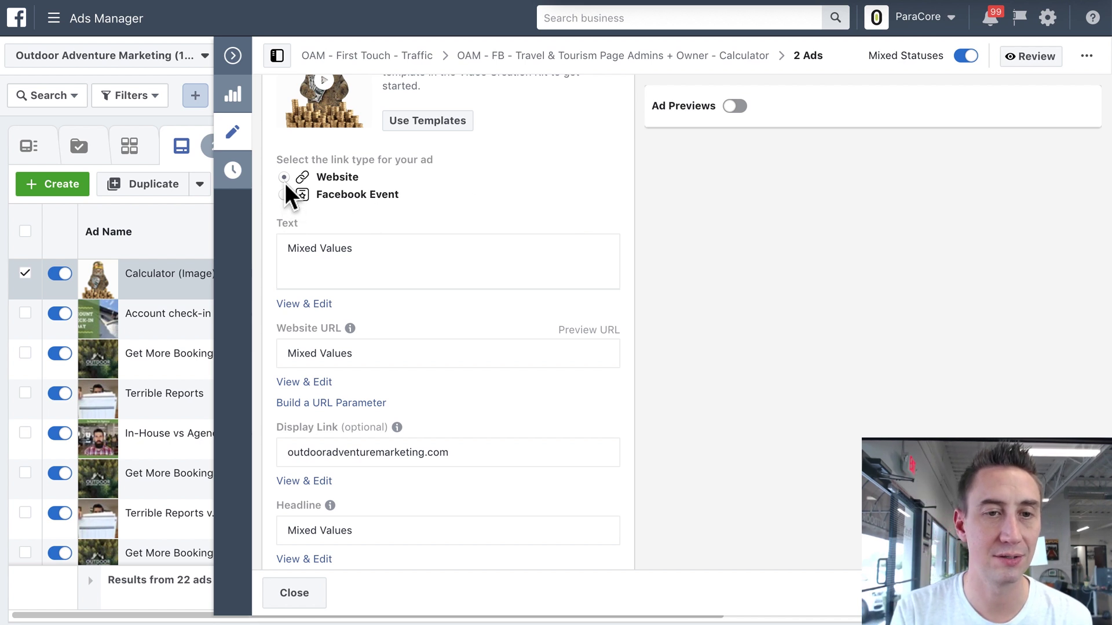
scroll(627, 165, down, 10)
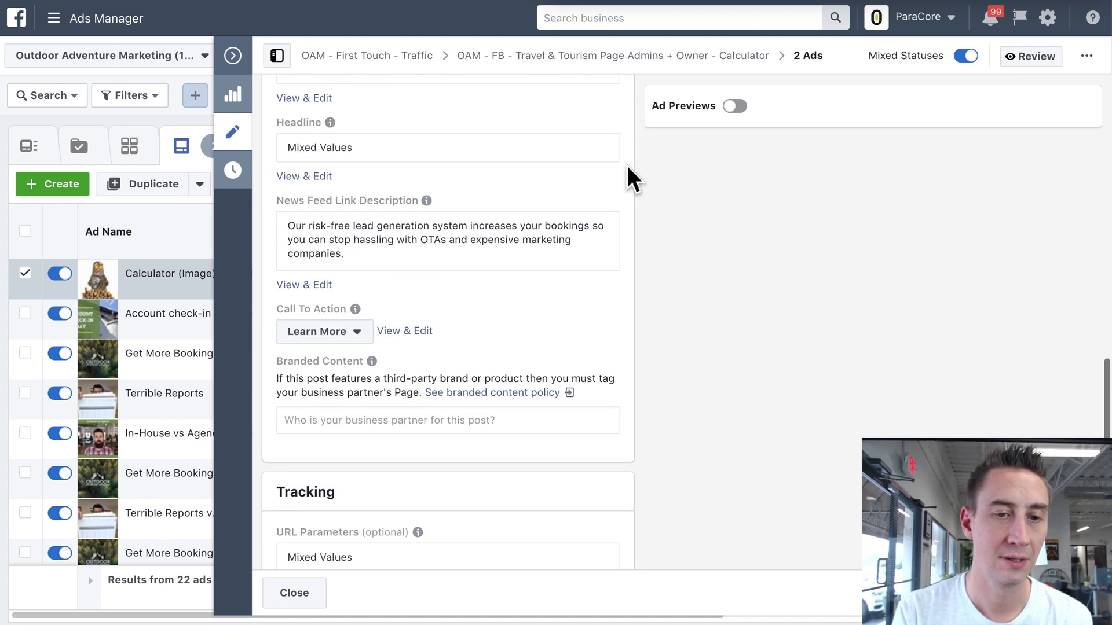
scroll(627, 173, down, 3)
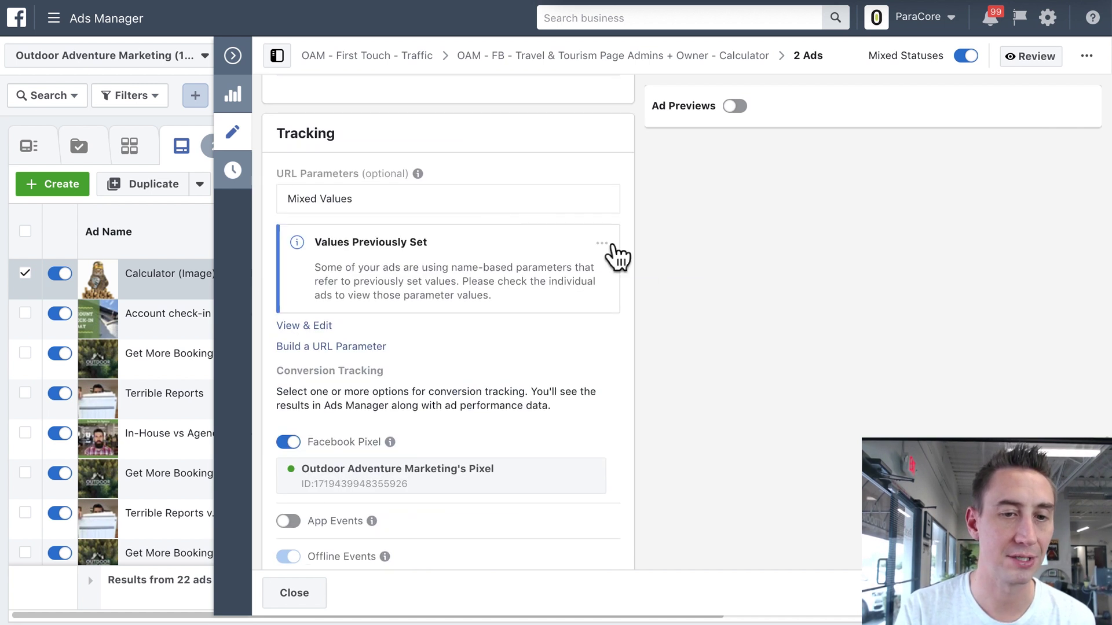
scroll(641, 252, down, 3)
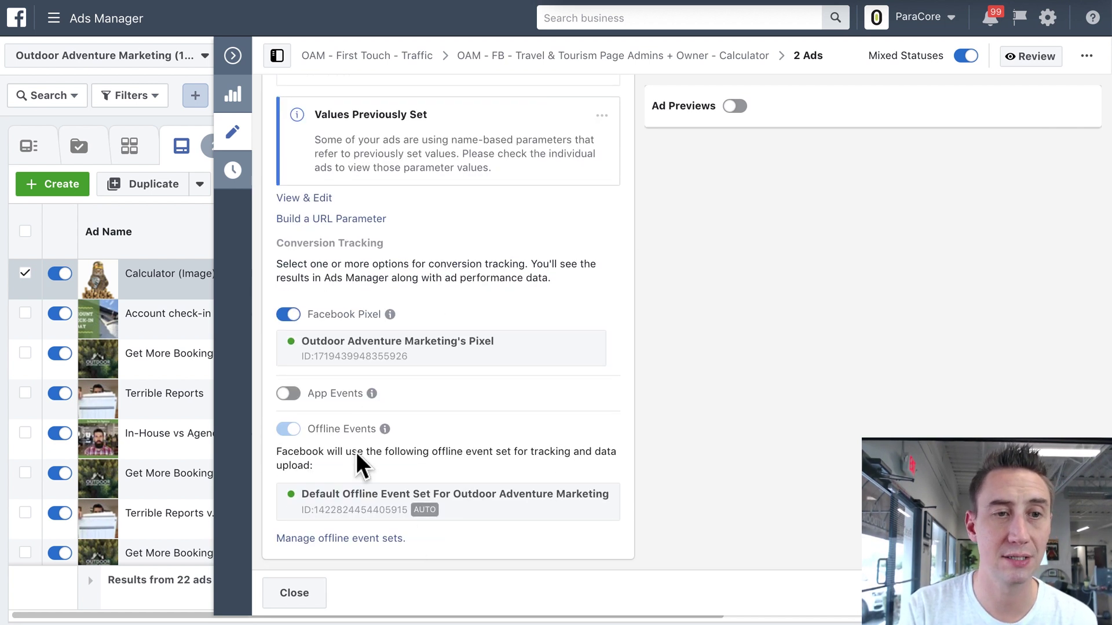
- Go to the Lead Gen. campaign's Instagram Travel & Tourism ad set to list its two ads
click(92, 154)
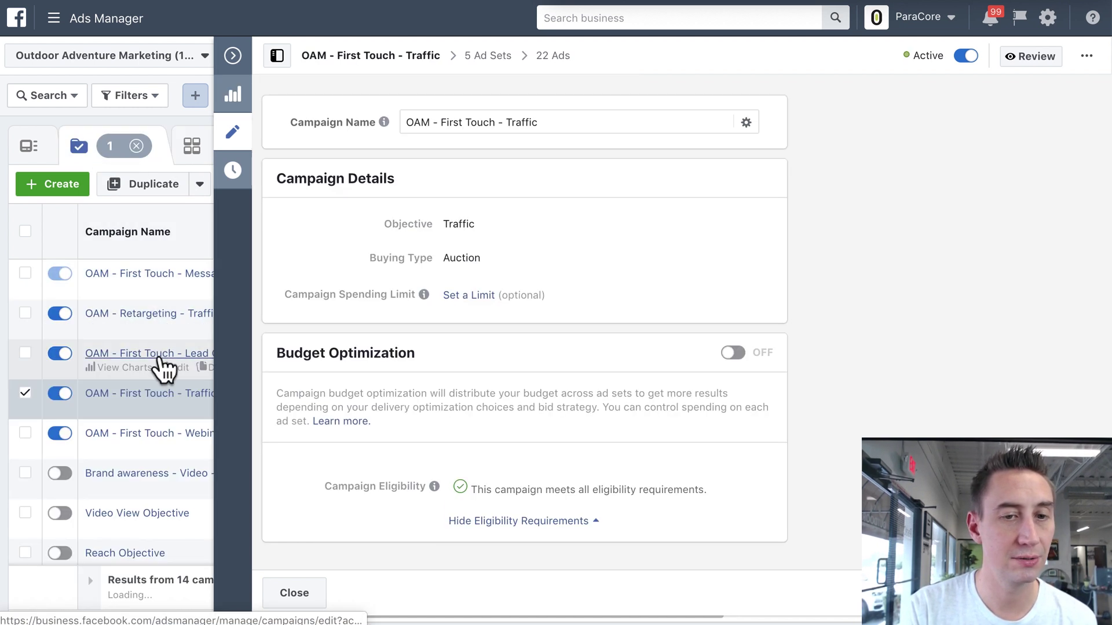
click(160, 354)
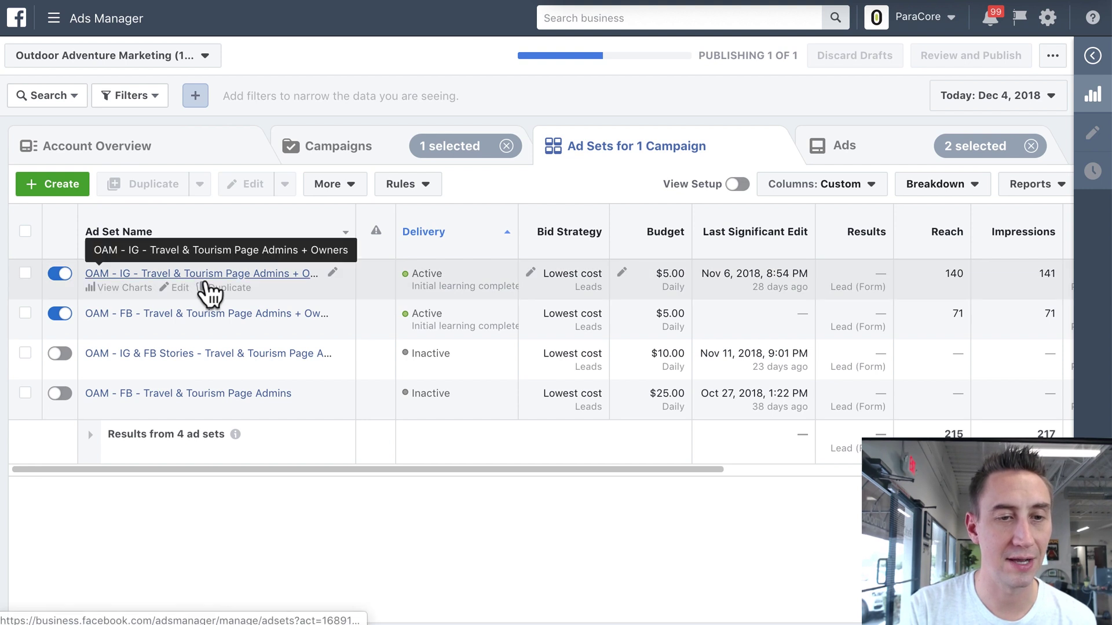
click(204, 276)
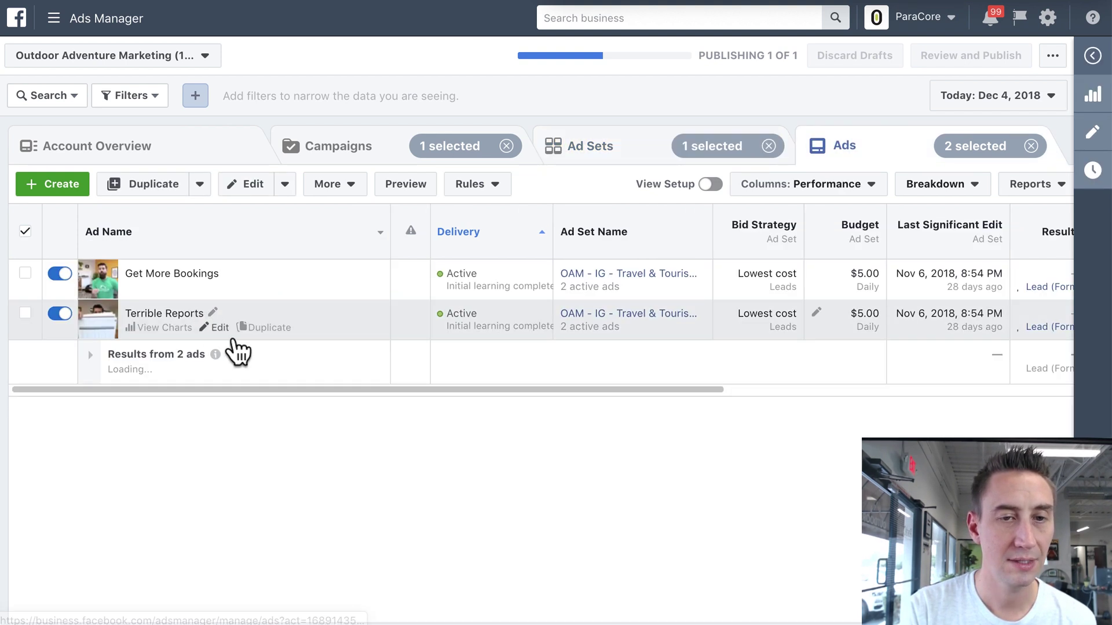
- Edit only the Terrible Reports ad, glance at its Instant Form, then collapse the side pane
click(450, 305)
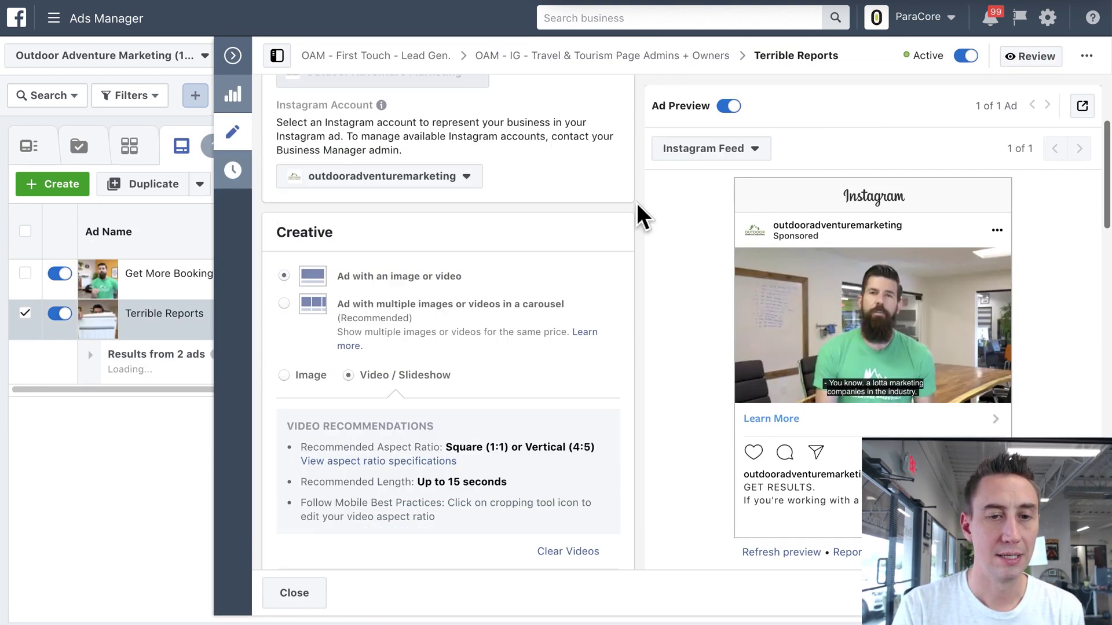
scroll(637, 202, down, 10)
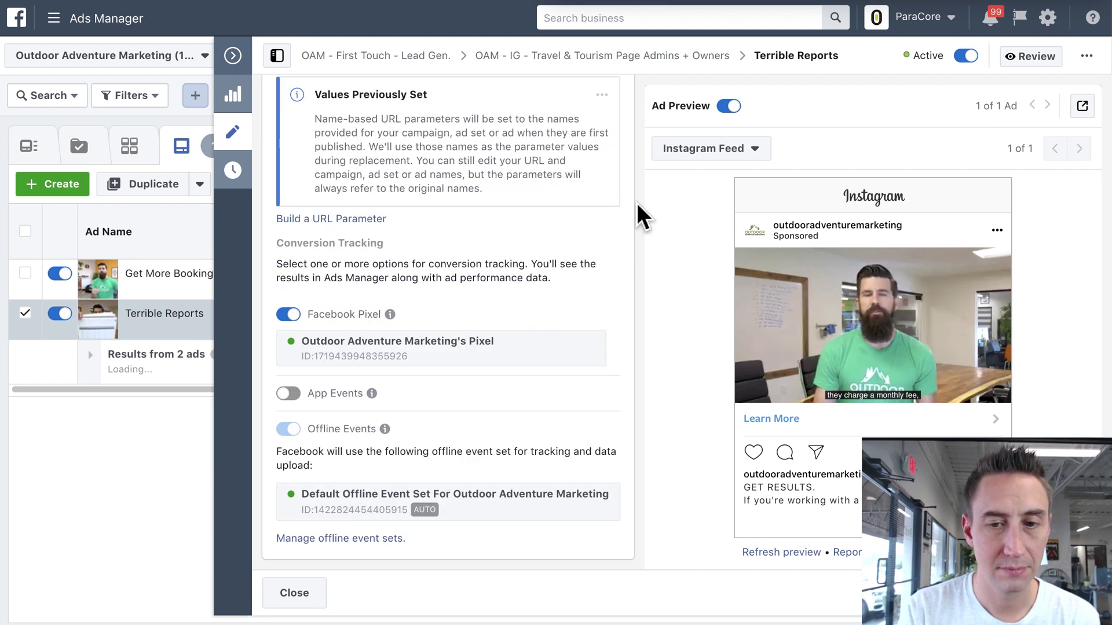
scroll(637, 203, up, 6)
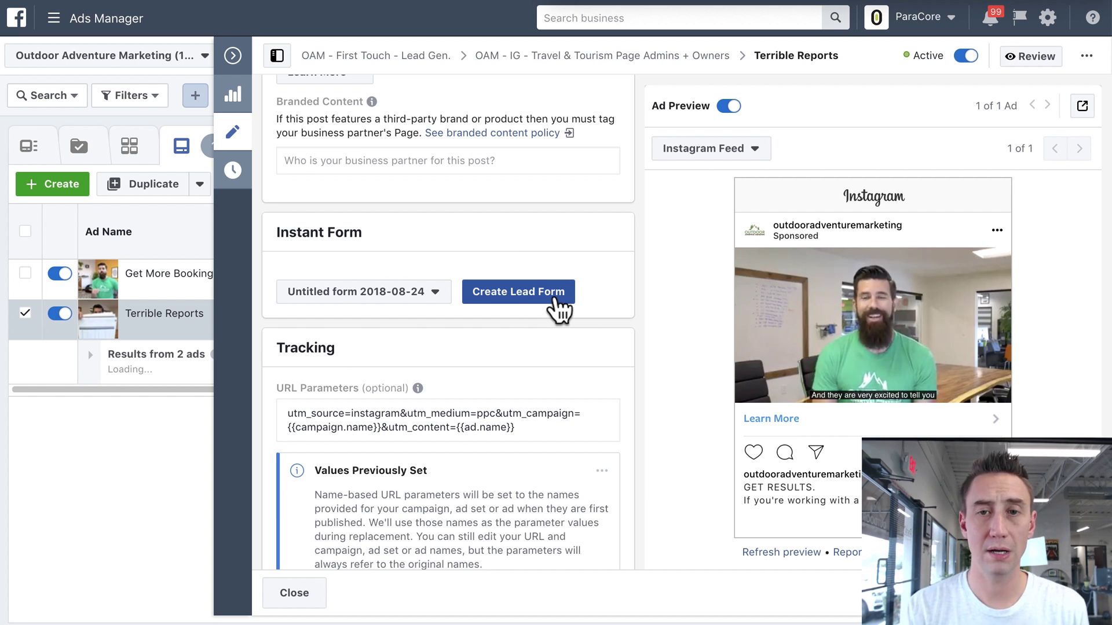
click(232, 55)
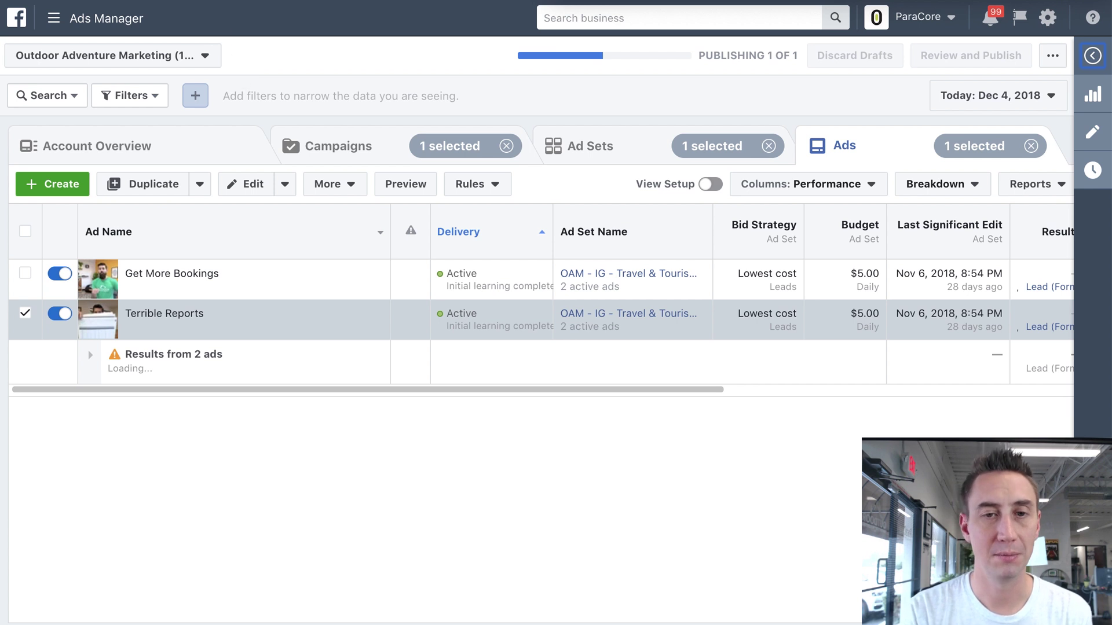
- Return to the campaigns list and open the OAM - First Touch - Traffic campaign's five ad sets
click(596, 158)
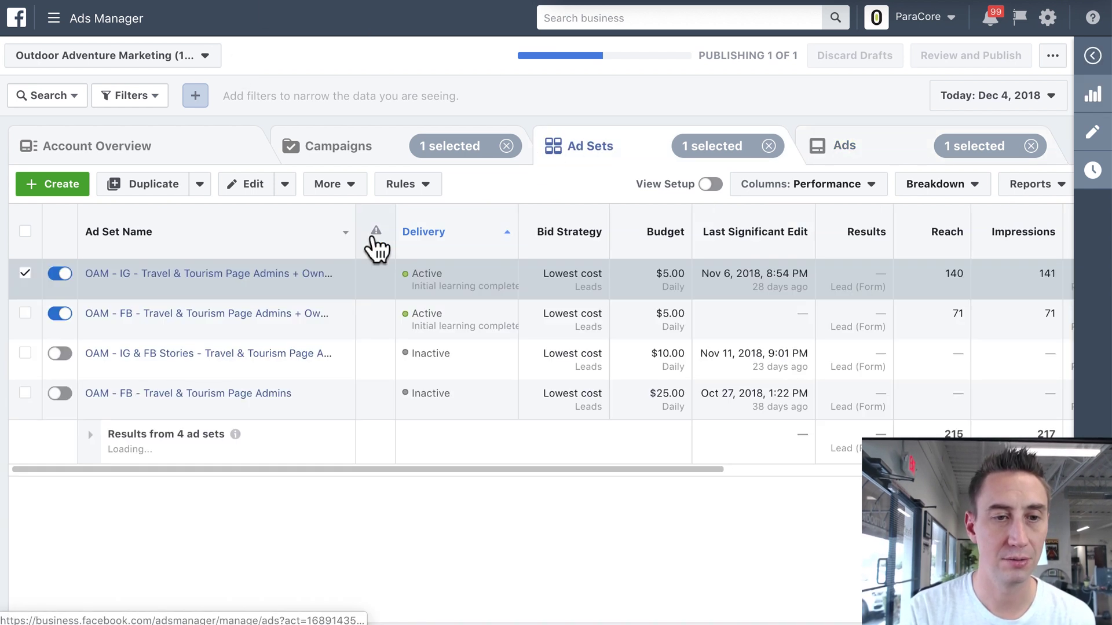
click(365, 163)
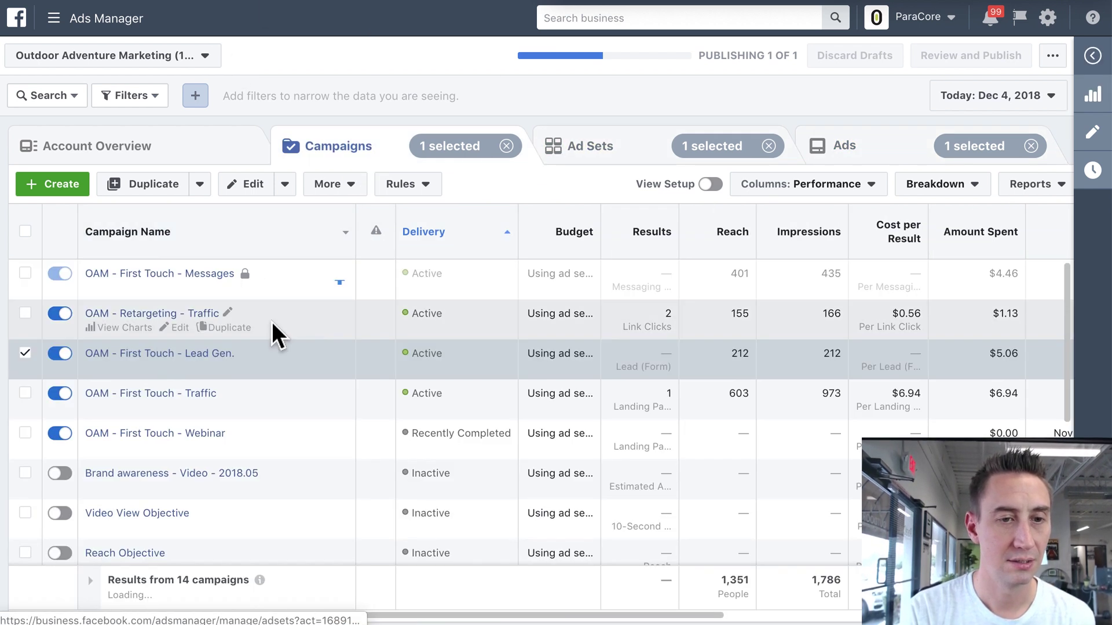
click(209, 393)
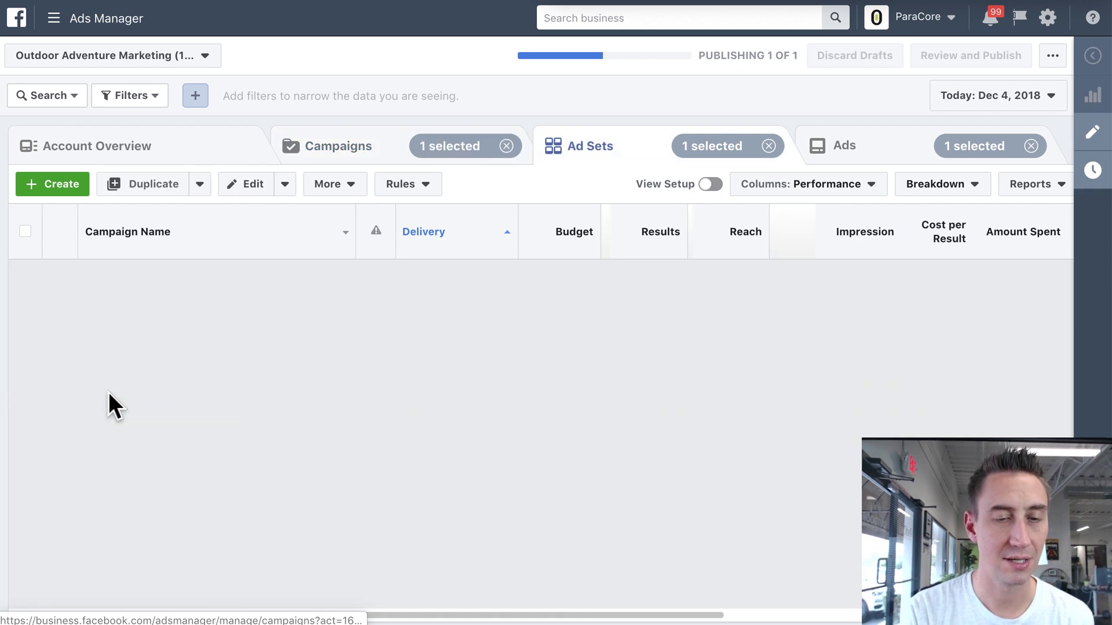
- Start a new ad set in the Traffic campaign, browse the creation page, then close it without saving
click(74, 186)
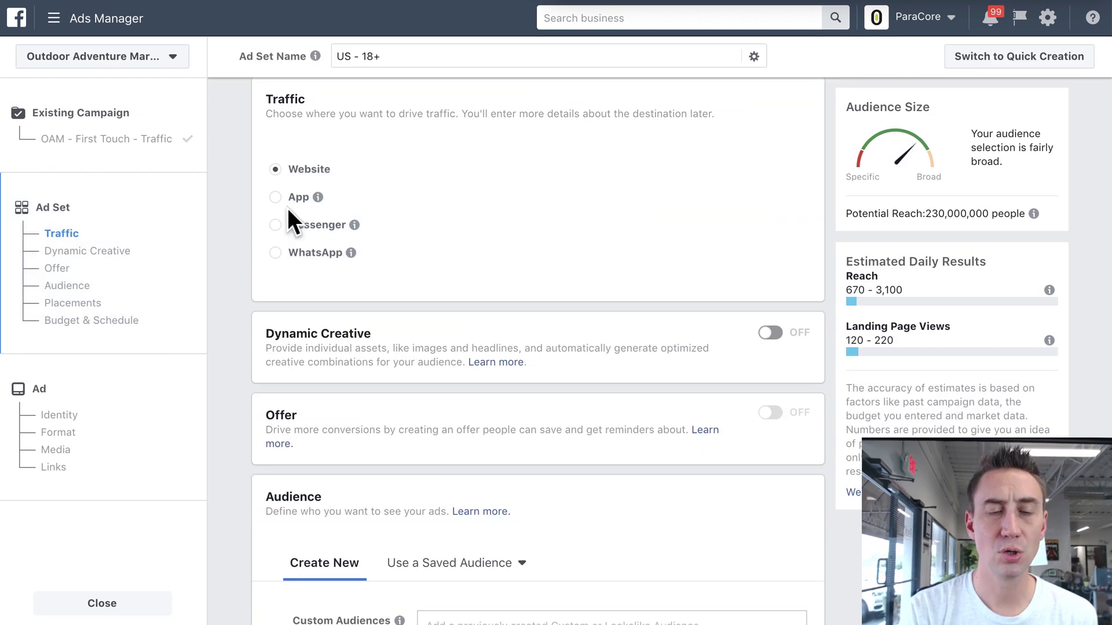
scroll(559, 190, up, 2)
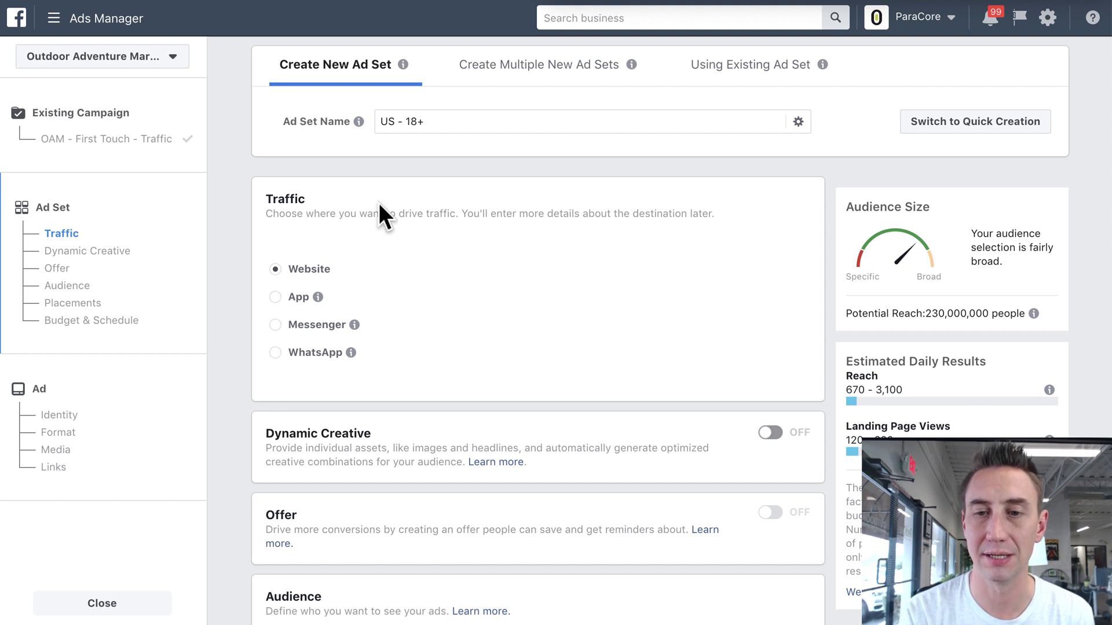
scroll(609, 245, down, 4)
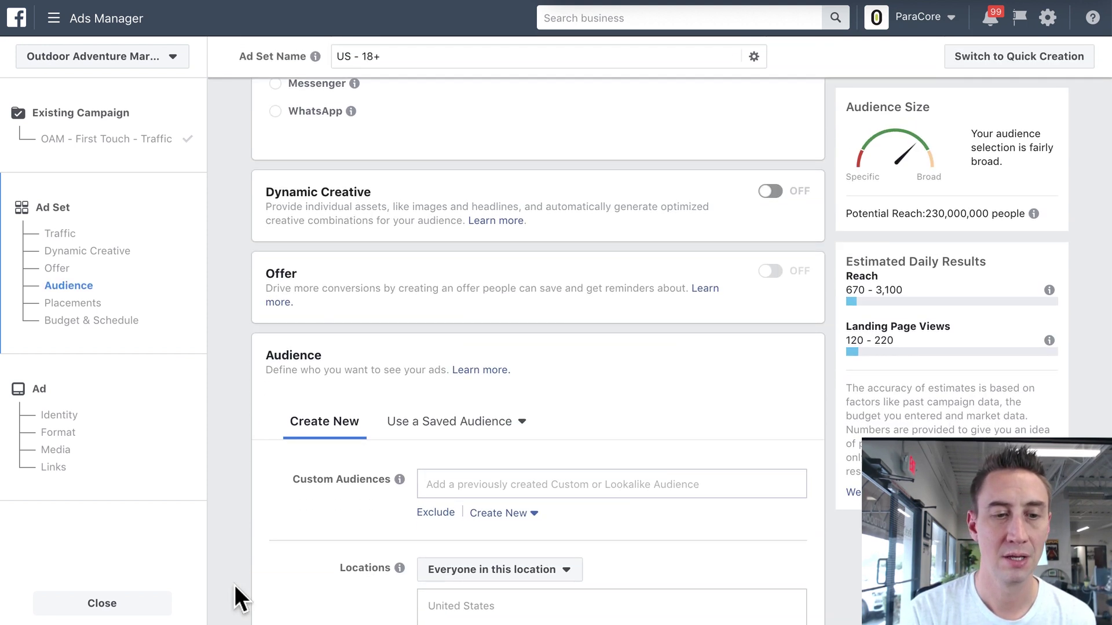
click(102, 604)
click(623, 280)
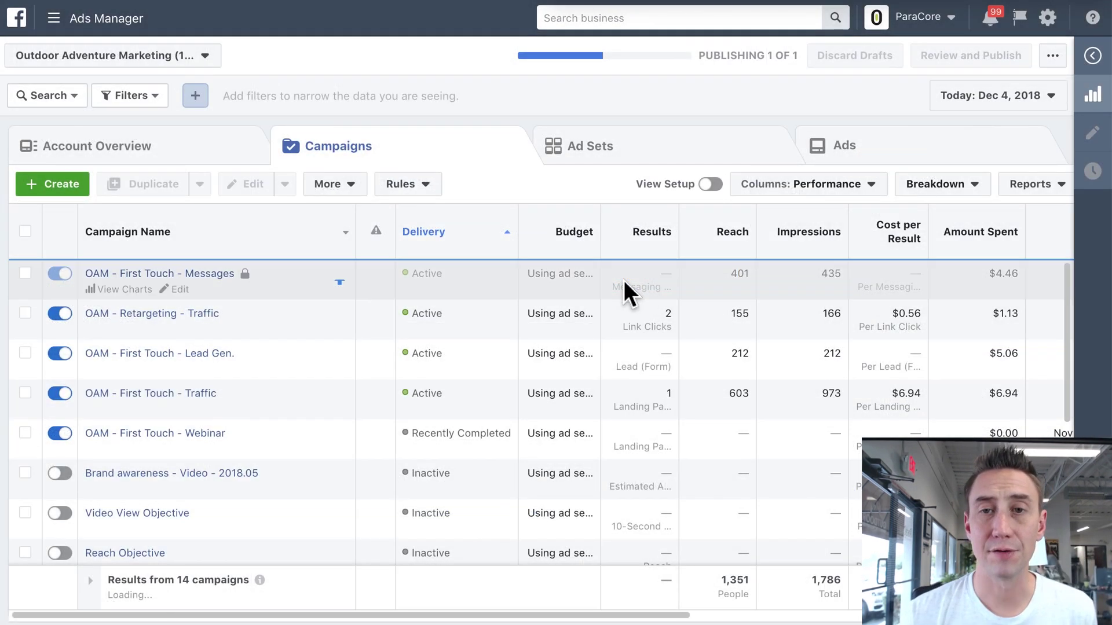